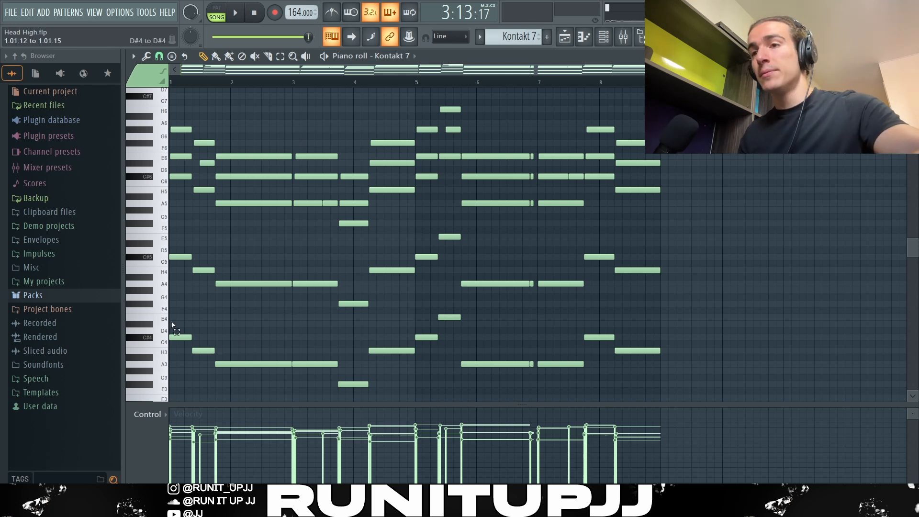
# Step: Examine the lowest bass line of the chord pattern, singling out its notes one after another over the first five bars
pyautogui.moveTo(173, 325); pyautogui.dragTo(662, 403)
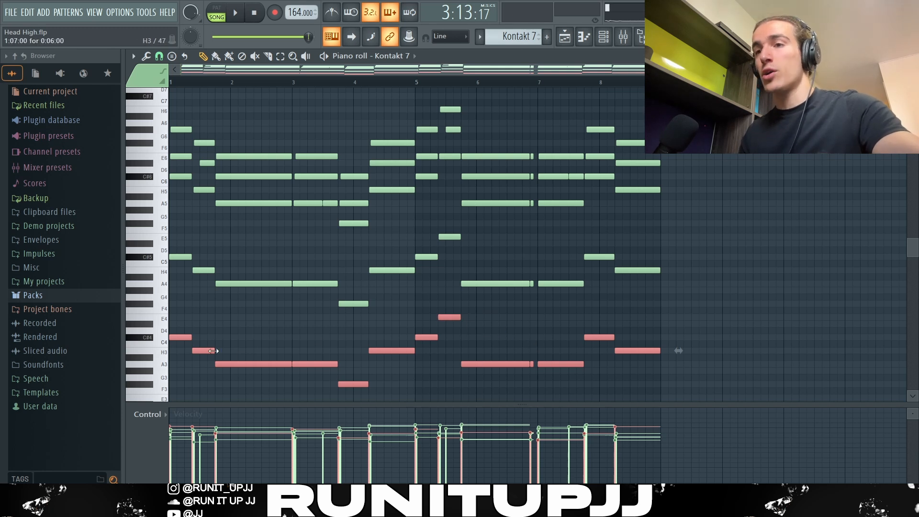
pyautogui.moveTo(180, 329); pyautogui.dragTo(200, 351)
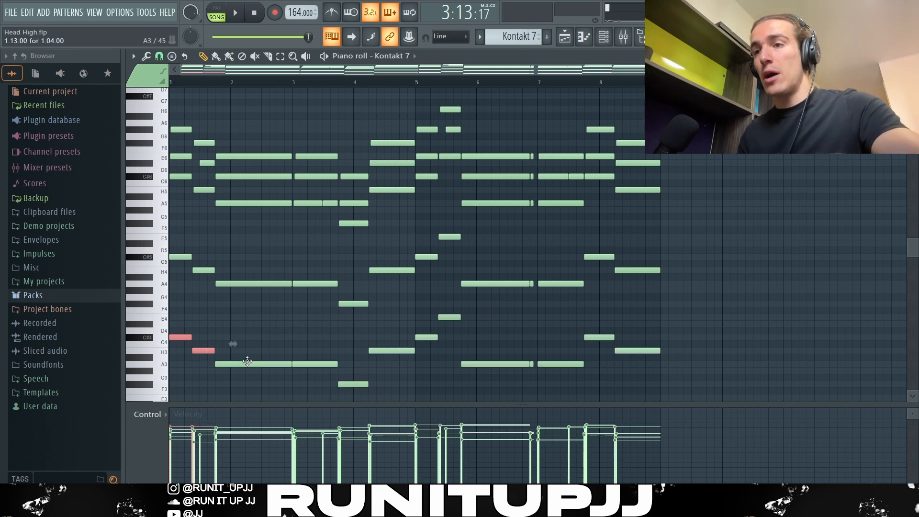
pyautogui.click(247, 361)
pyautogui.keyDown('ctrl'); pyautogui.click(311, 365); pyautogui.keyUp('ctrl')
pyautogui.moveTo(362, 375); pyautogui.dragTo(359, 383)
pyautogui.keyDown('ctrl'); pyautogui.click(391, 350); pyautogui.keyUp('ctrl')
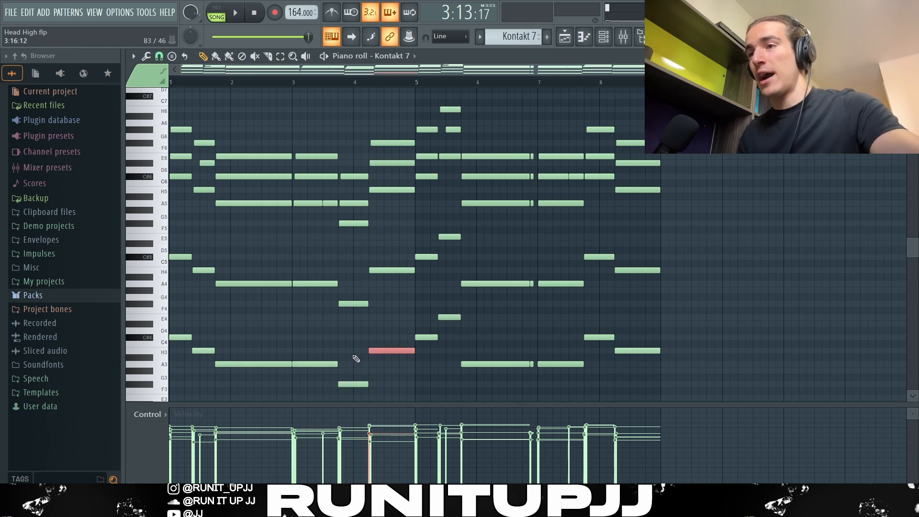
pyautogui.keyDown('ctrl'); pyautogui.click(420, 336); pyautogui.keyUp('ctrl')
pyautogui.keyDown('ctrl'); pyautogui.click(455, 358); pyautogui.keyUp('ctrl')
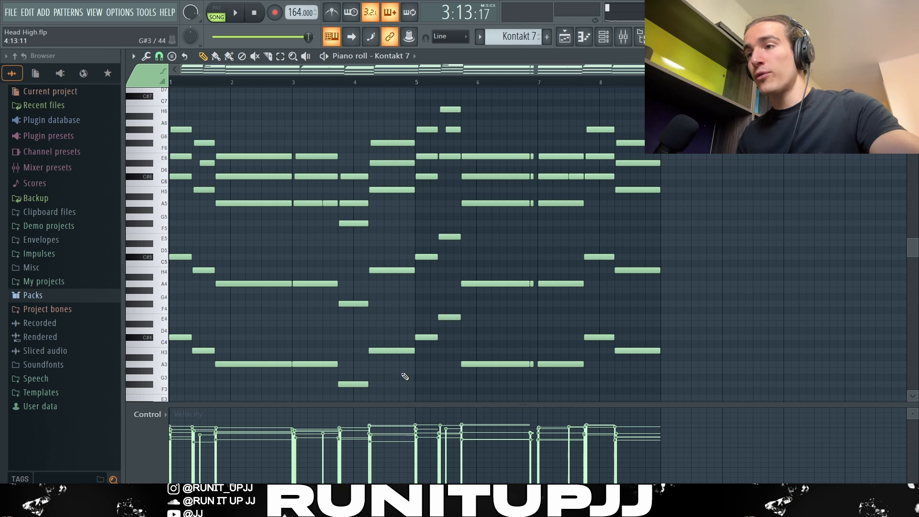
# Step: Single out the standout bass notes: the F#3 ending bar 3, the C#4 in bar 7 and the E4 in bar 5
pyautogui.keyDown('ctrl'); pyautogui.click(354, 384); pyautogui.keyUp('ctrl')
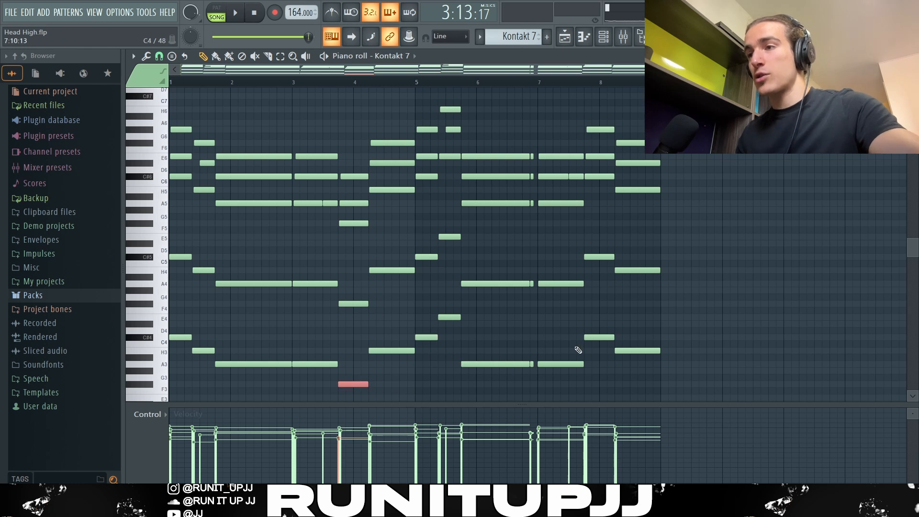
pyautogui.keyDown('ctrl'); pyautogui.click(598, 337); pyautogui.keyUp('ctrl')
pyautogui.keyDown('ctrl'); pyautogui.click(525, 337); pyautogui.keyUp('ctrl')
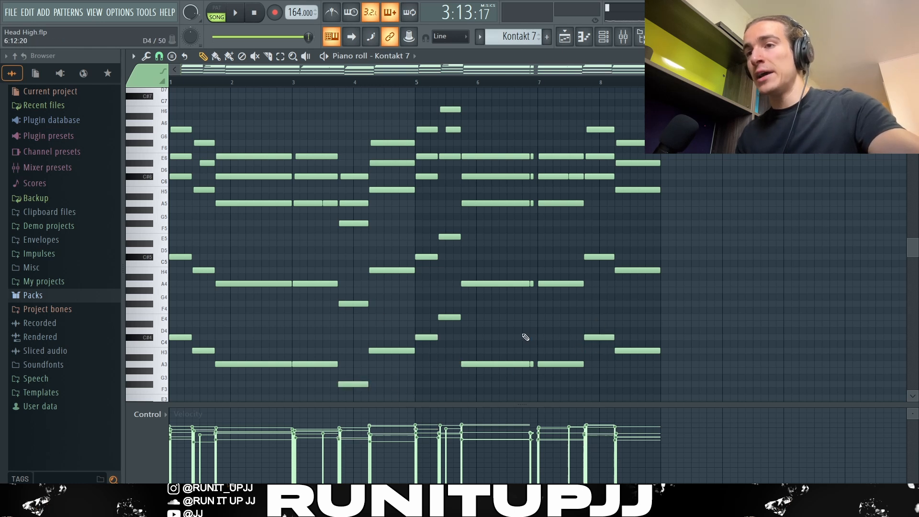
pyautogui.keyDown('ctrl'); pyautogui.click(209, 350); pyautogui.keyUp('ctrl')
pyautogui.keyDown('ctrl'); pyautogui.click(432, 315); pyautogui.keyUp('ctrl')
pyautogui.keyDown('ctrl'); pyautogui.click(442, 317); pyautogui.keyUp('ctrl')
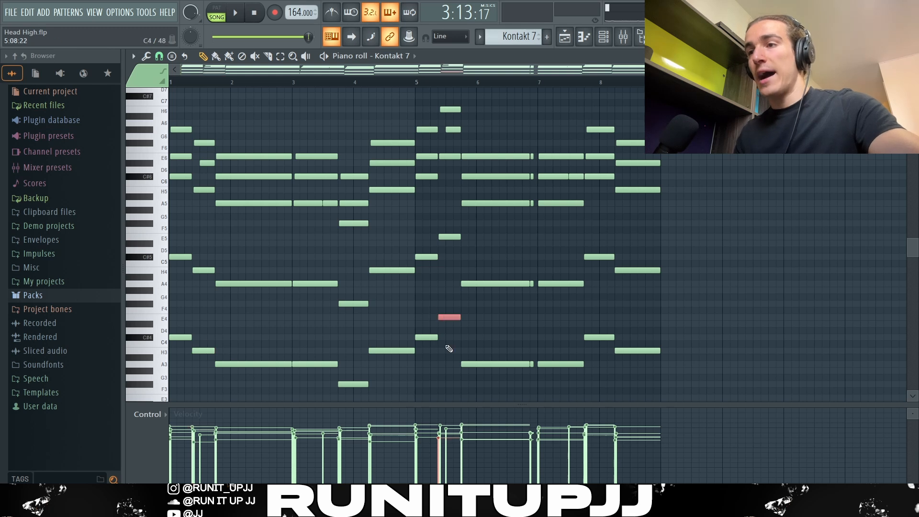
pyautogui.keyDown('ctrl'); pyautogui.click(479, 315); pyautogui.keyUp('ctrl')
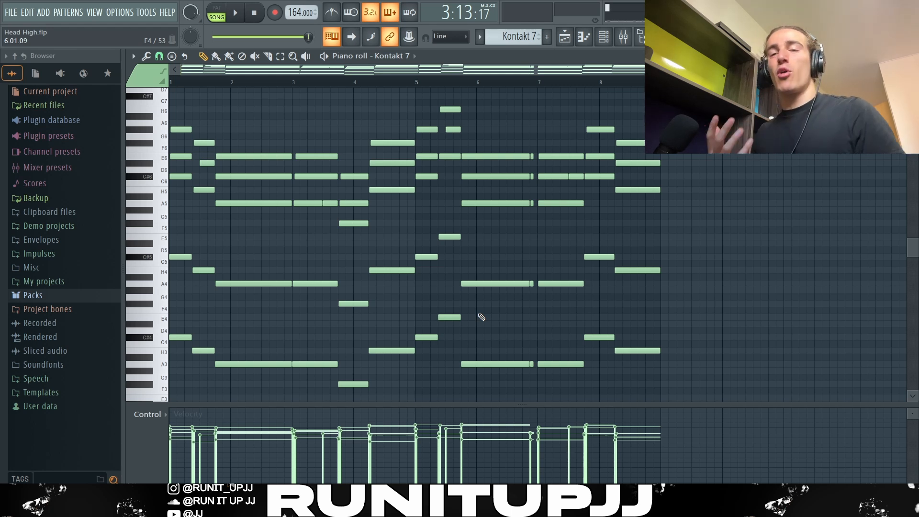
# Step: Try transposing the lowest bass row, and the octave-doubled row above it, up one octave
pyautogui.moveTo(697, 397); pyautogui.dragTo(159, 319)
pyautogui.hotkey('ctrl', 'Up')
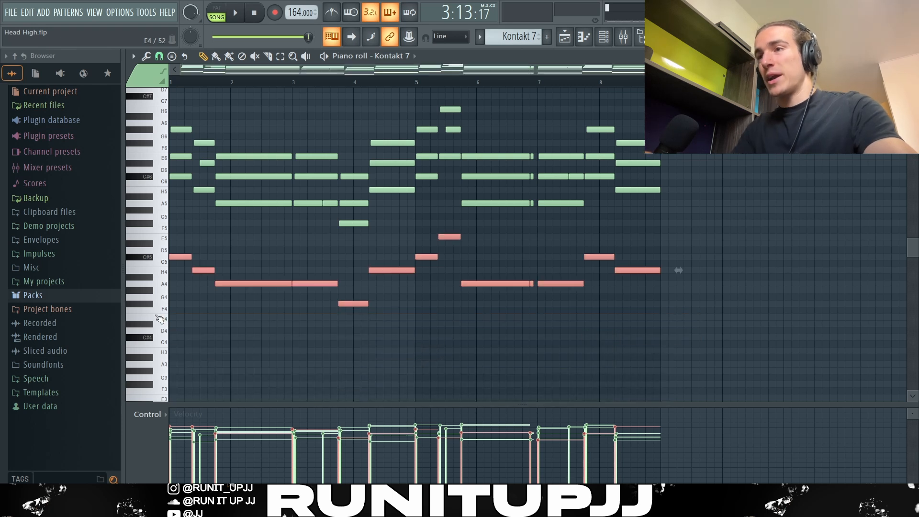
pyautogui.hotkey('ctrl', 'Down')
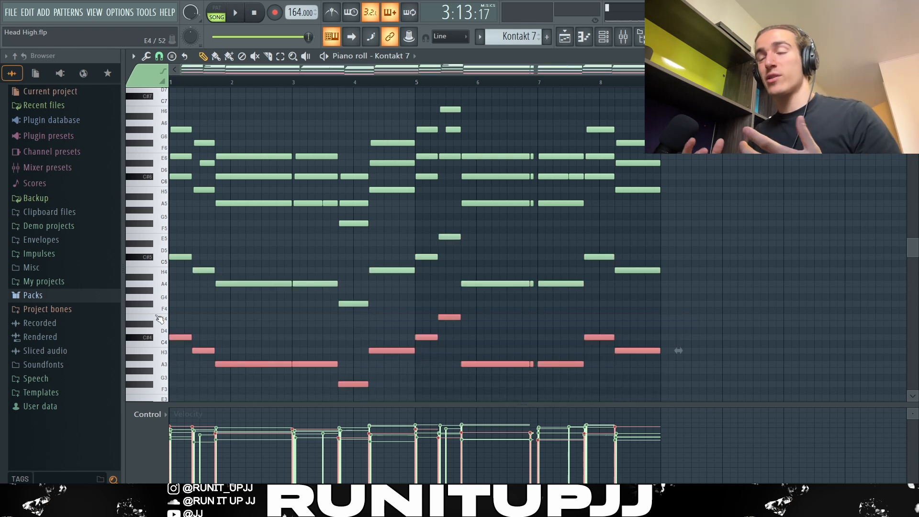
pyautogui.hotkey('ctrl', 'Up')
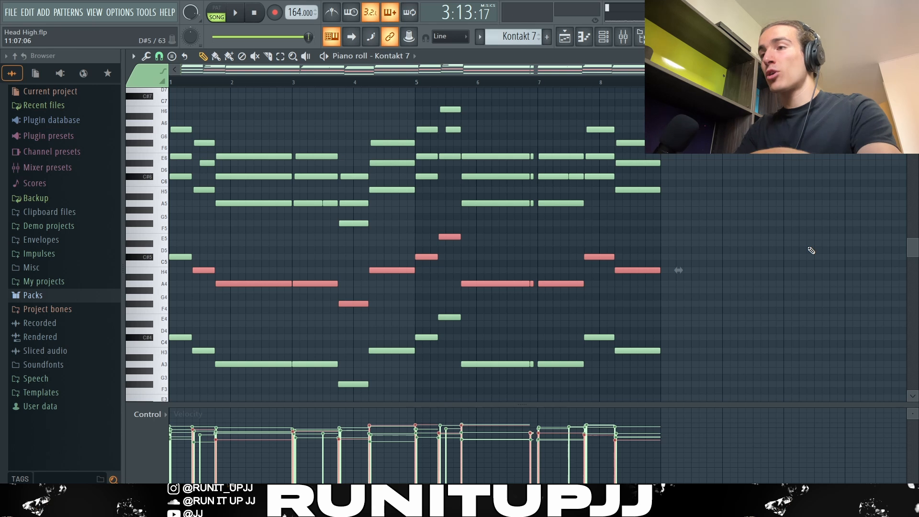
pyautogui.hotkey('ctrl', 'Up')
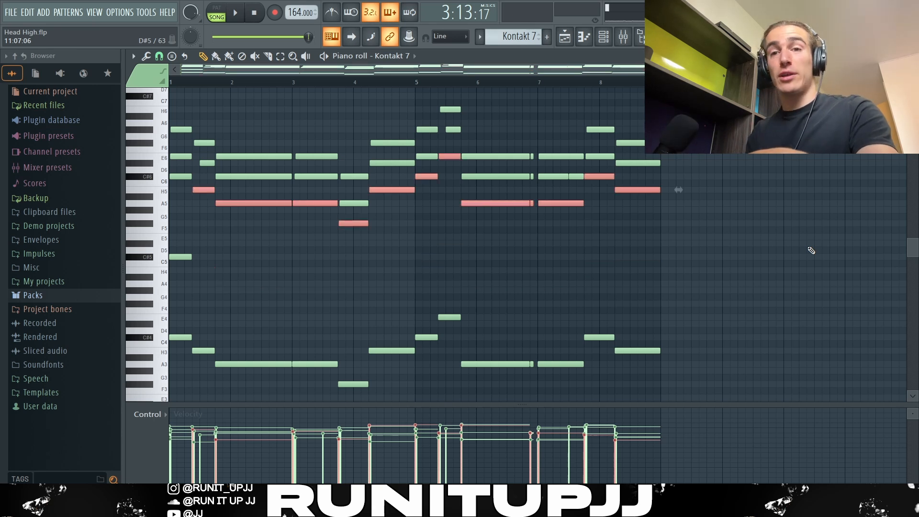
# Step: Examine the chord voicings above the bass, going over the upper notes of each chord in the first four bars
pyautogui.scroll(5, 186, 202)
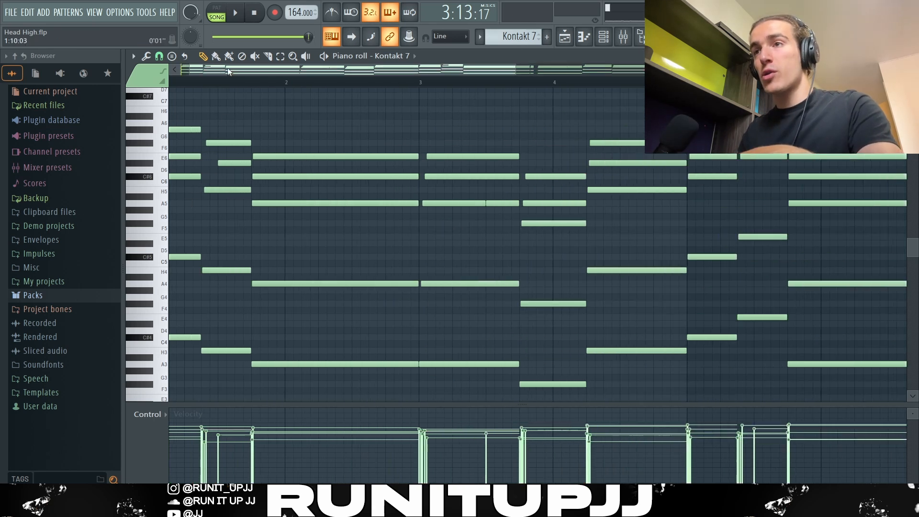
pyautogui.moveTo(229, 71); pyautogui.dragTo(206, 71)
pyautogui.keyDown('ctrl'); pyautogui.click(189, 177); pyautogui.keyUp('ctrl')
pyautogui.keyDown('ctrl'); pyautogui.click(231, 189); pyautogui.keyUp('ctrl')
pyautogui.moveTo(198, 165); pyautogui.dragTo(199, 109)
pyautogui.moveTo(243, 136); pyautogui.dragTo(248, 171)
pyautogui.moveTo(328, 151); pyautogui.dragTo(330, 176)
pyautogui.moveTo(463, 145); pyautogui.dragTo(524, 211)
pyautogui.moveTo(561, 162); pyautogui.dragTo(565, 207)
pyautogui.moveTo(637, 119); pyautogui.dragTo(642, 163)
# Step: Select the short passing notes inside the chords: D6 in bar 1, A5 in bar 3, G#6 in bar 5 and C#6 in bar 7
pyautogui.scroll(-4, 642, 159)
pyautogui.keyDown('ctrl'); pyautogui.click(226, 171); pyautogui.keyUp('ctrl')
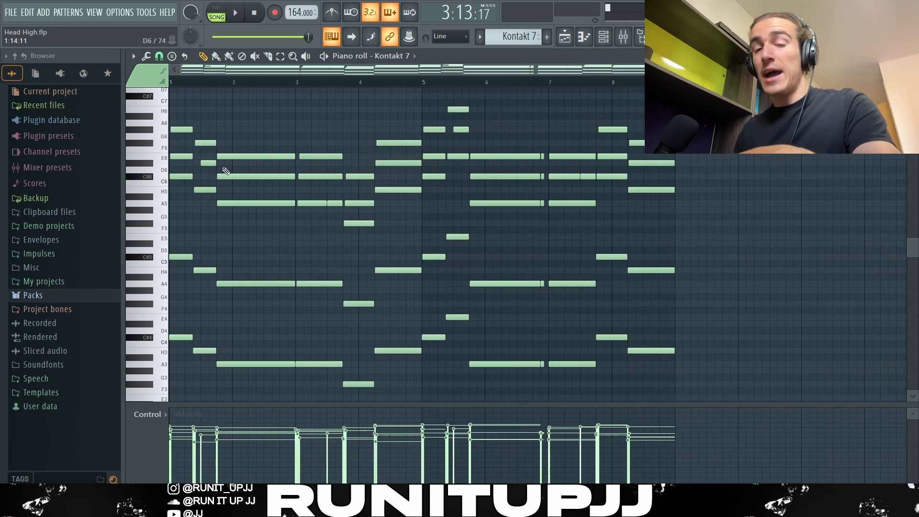
pyautogui.keyDown('ctrl'); pyautogui.click(206, 161); pyautogui.keyUp('ctrl')
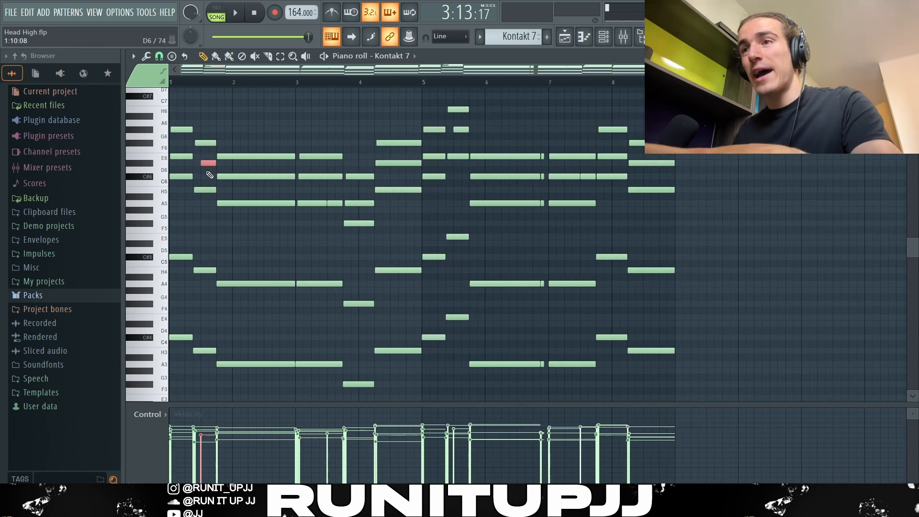
pyautogui.keyDown('ctrl'); pyautogui.click(334, 203); pyautogui.keyUp('ctrl')
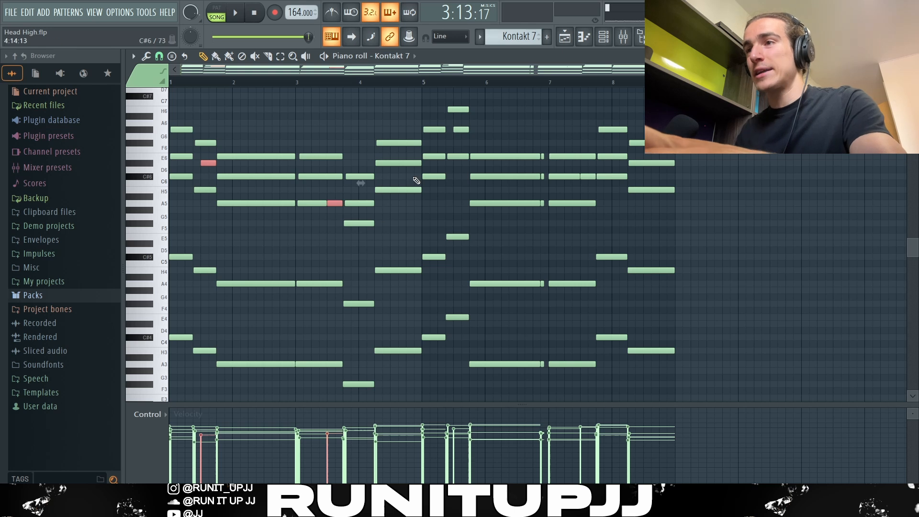
pyautogui.keyDown('ctrl'); pyautogui.click(461, 129); pyautogui.keyUp('ctrl')
pyautogui.keyDown('ctrl'); pyautogui.keyDown('shift'); pyautogui.click(590, 177); pyautogui.keyUp('shift'); pyautogui.keyUp('ctrl')
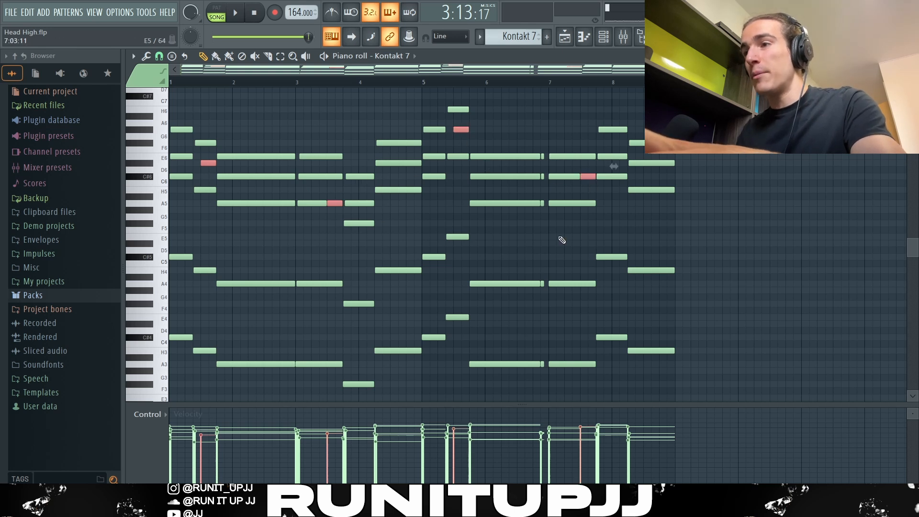
# Step: Select all notes of the short repeated chord just before bar 7
pyautogui.scroll(4, 559, 233)
pyautogui.moveTo(523, 149); pyautogui.dragTo(522, 383)
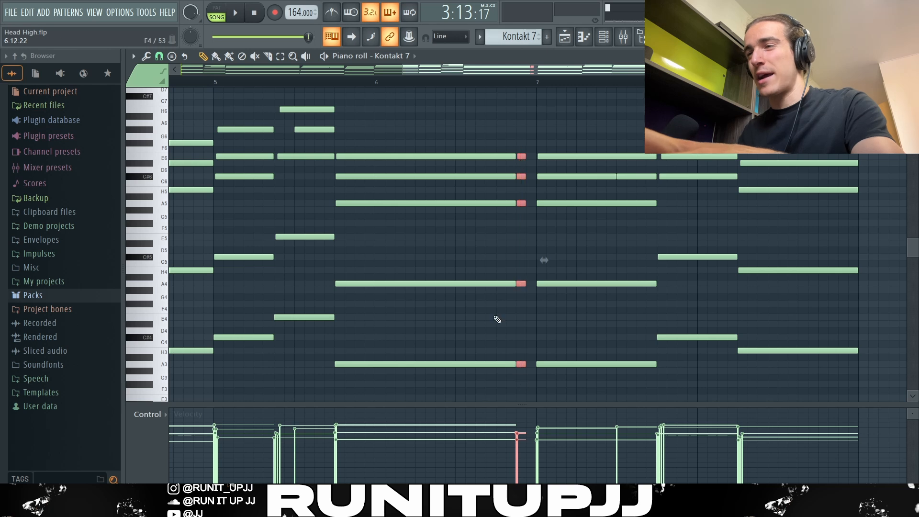
pyautogui.scroll(-4, 541, 254)
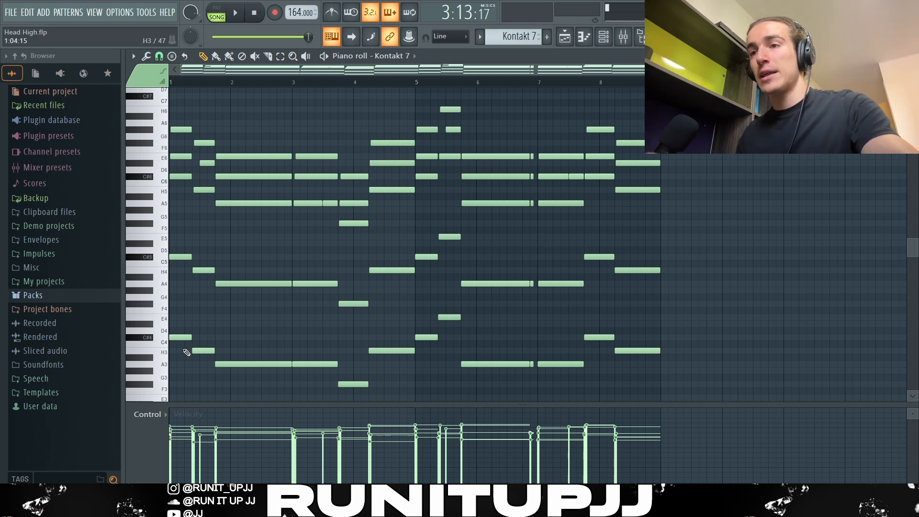
# Step: Select the matching chords in bars 1 and 5 and inspect the Strumizer settings for them
pyautogui.moveTo(185, 355); pyautogui.dragTo(165, 95)
pyautogui.moveTo(430, 122); pyautogui.dragTo(437, 355)
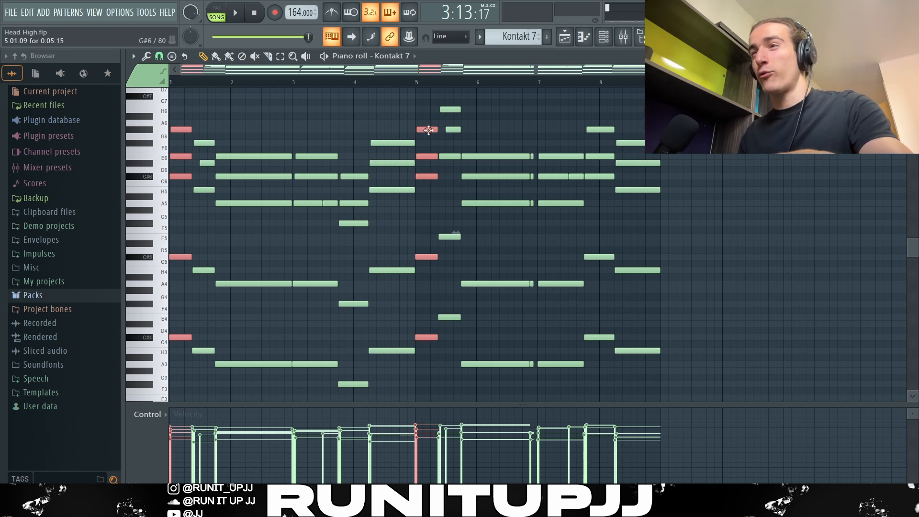
pyautogui.hotkey('alt', 's')
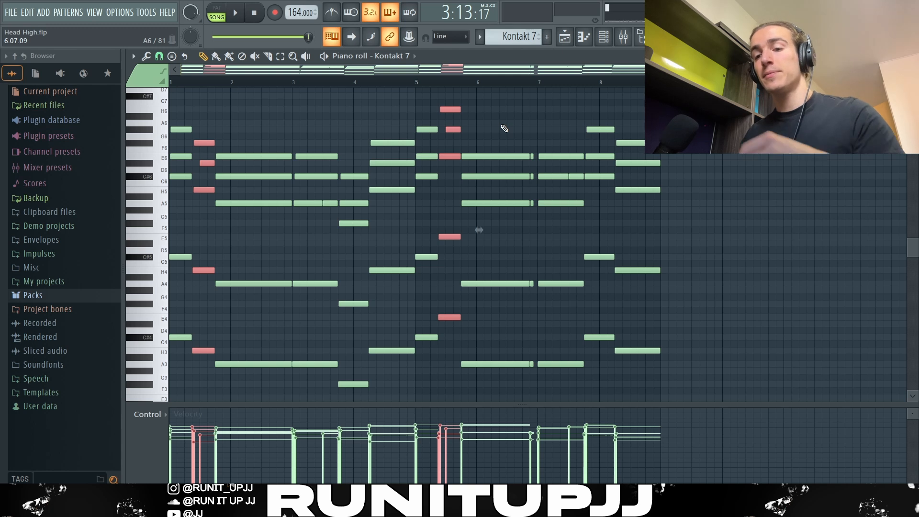
pyautogui.hotkey('alt', 's')
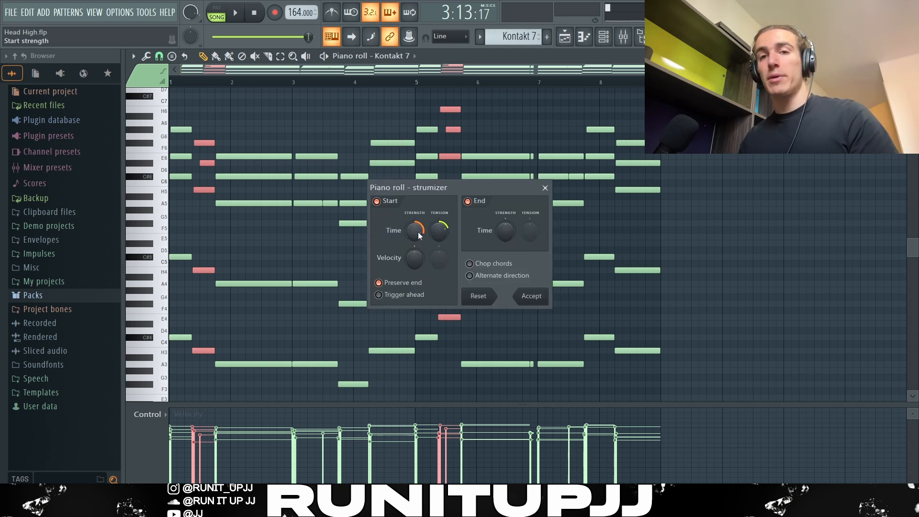
pyautogui.press('Return')
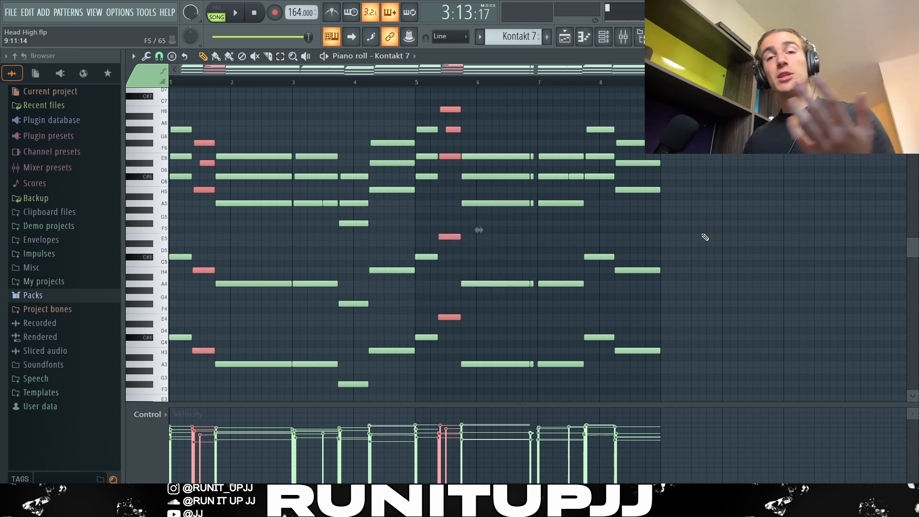
pyautogui.rightClick(705, 237)
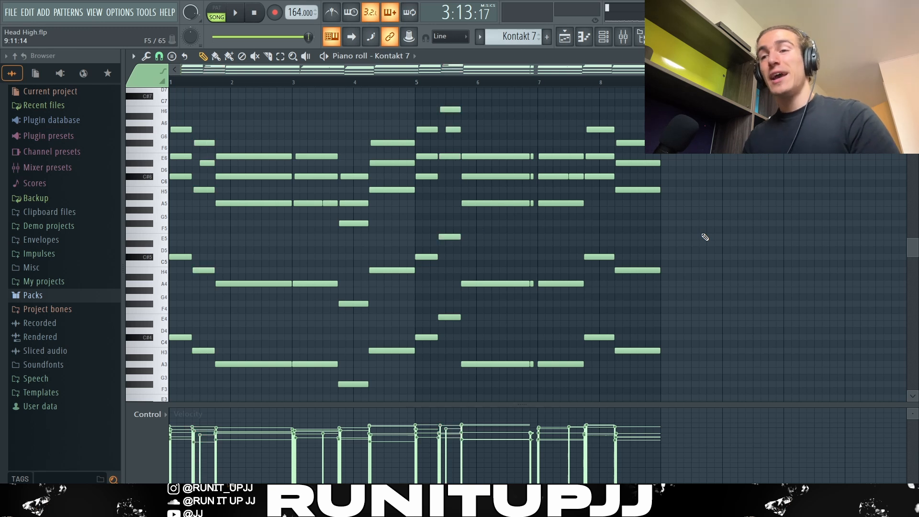
# Step: Preview randomizing the notes' velocity levels with the Randomizer and play back the chord progression
pyautogui.hotkey('alt', 'r')
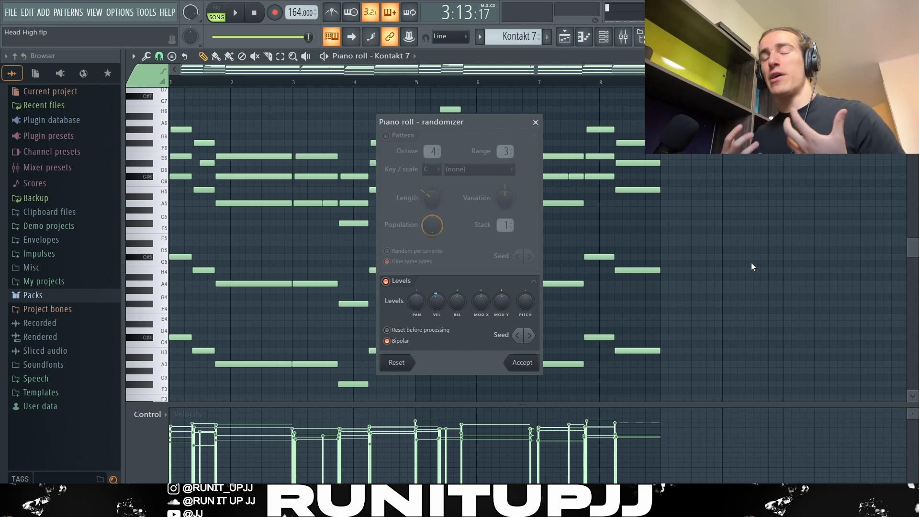
pyautogui.press('Return')
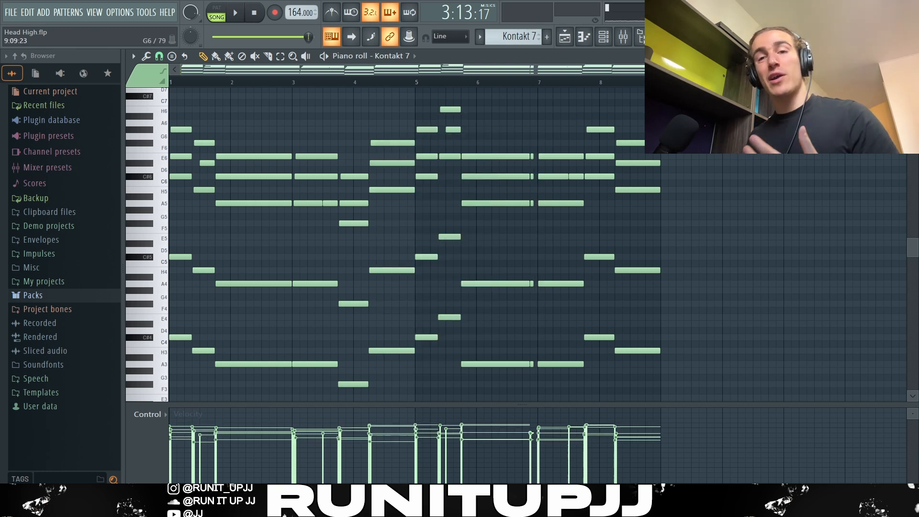
pyautogui.press('space')
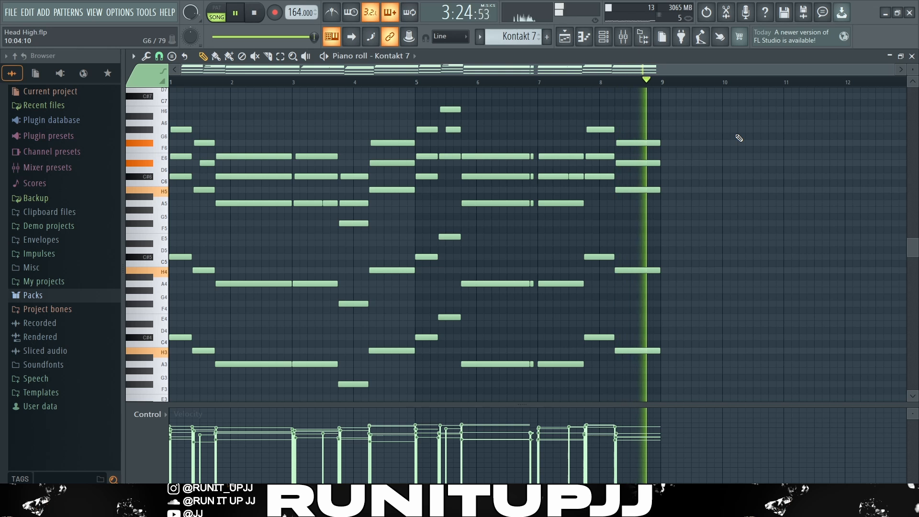
pyautogui.press('space')
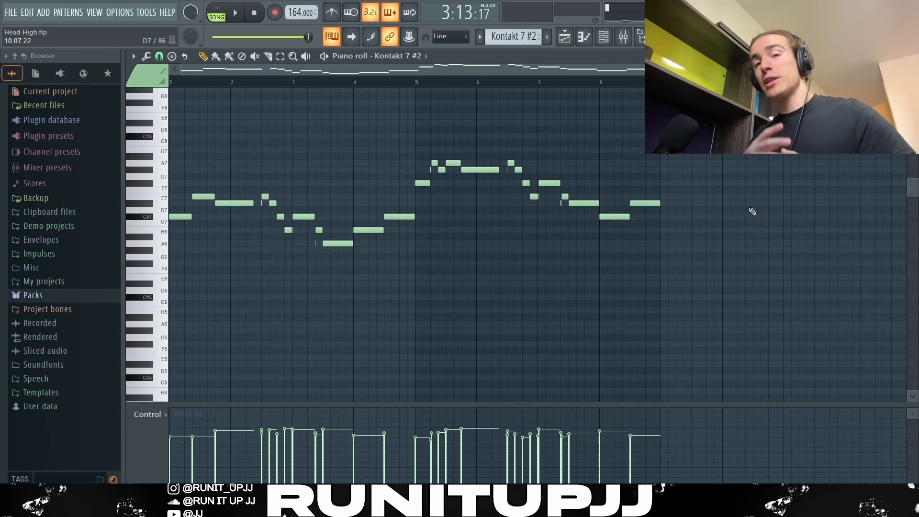
# Step: Select the tiny grace note and the note following it in bar 2 of the melody, and set the snap to 1/4 step
pyautogui.scroll(8, 254, 198)
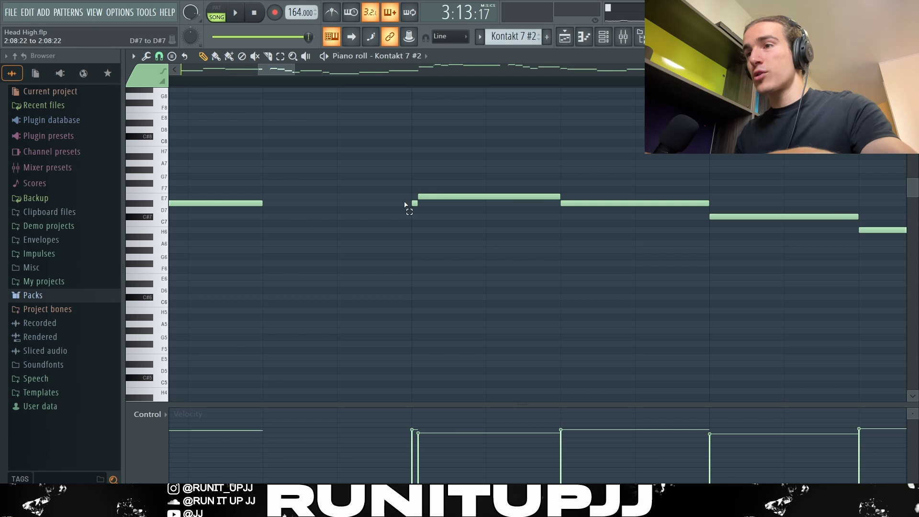
pyautogui.moveTo(405, 204); pyautogui.dragTo(454, 192)
pyautogui.click(159, 56)
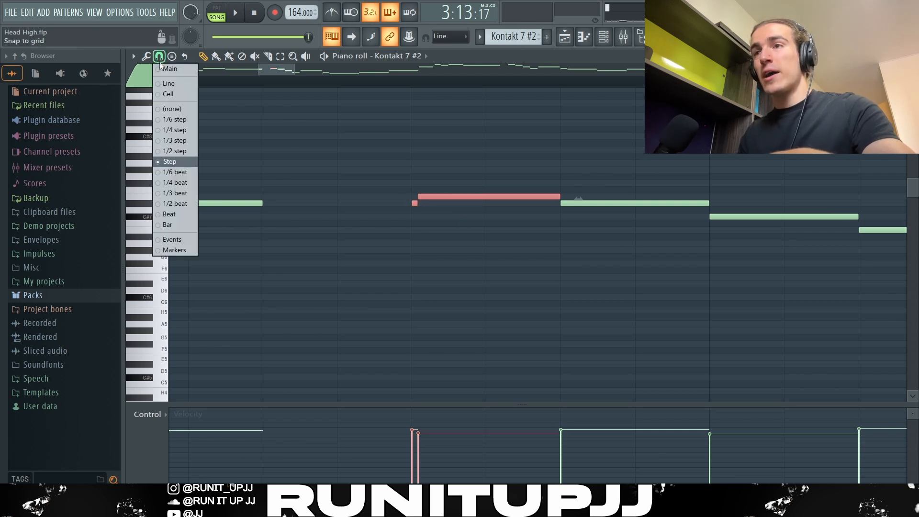
pyautogui.click(171, 130)
pyautogui.scroll(2, 421, 222)
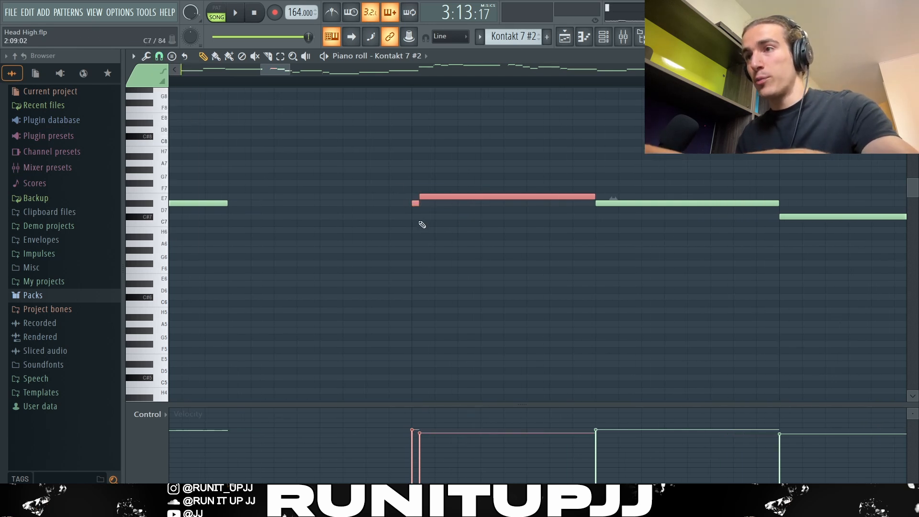
# Step: Set the snap to 1/6 step and select the short A6 grace note in bar 3 of the melody
pyautogui.hscroll(5, 580, 275)
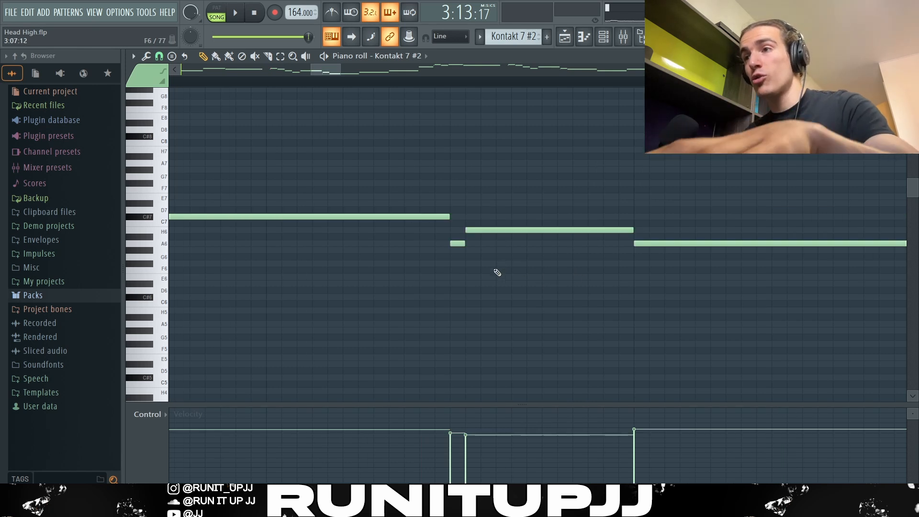
pyautogui.moveTo(491, 259); pyautogui.dragTo(459, 231)
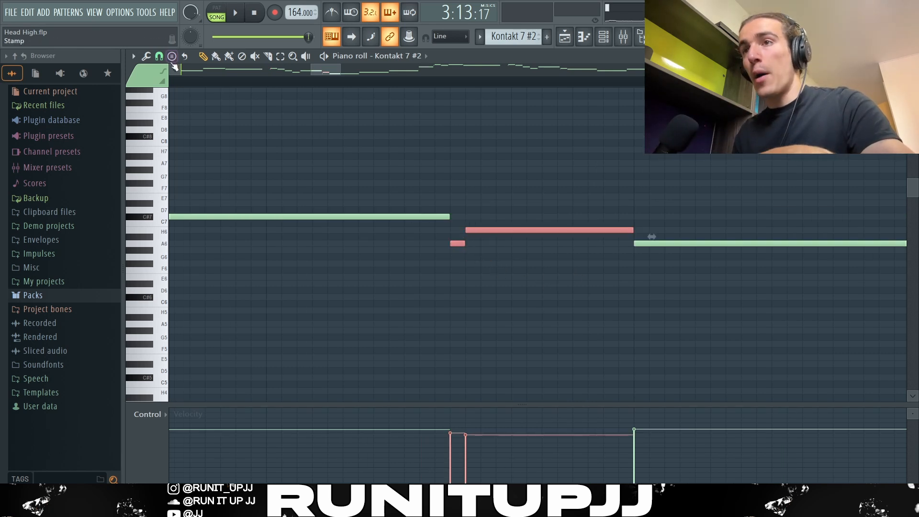
pyautogui.click(159, 56)
pyautogui.click(188, 121)
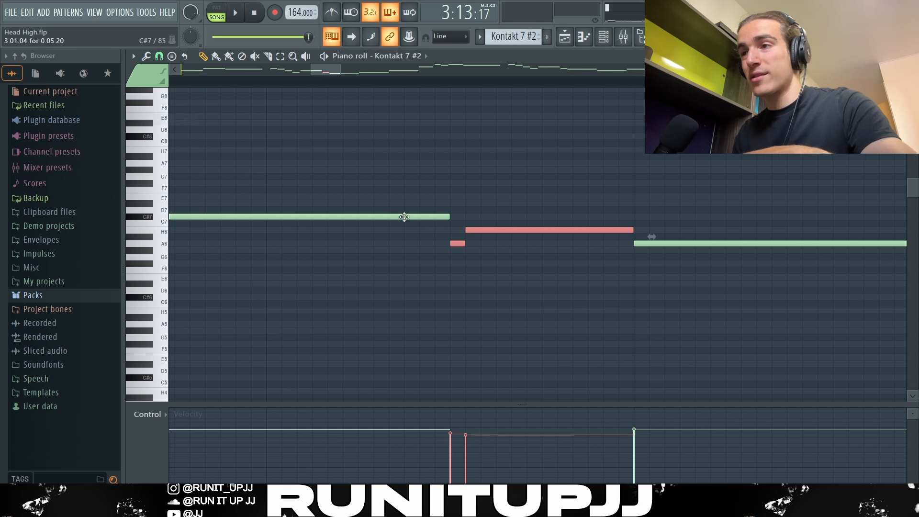
pyautogui.keyDown('ctrl'); pyautogui.click(458, 249); pyautogui.keyUp('ctrl')
pyautogui.moveTo(472, 243); pyautogui.dragTo(447, 244)
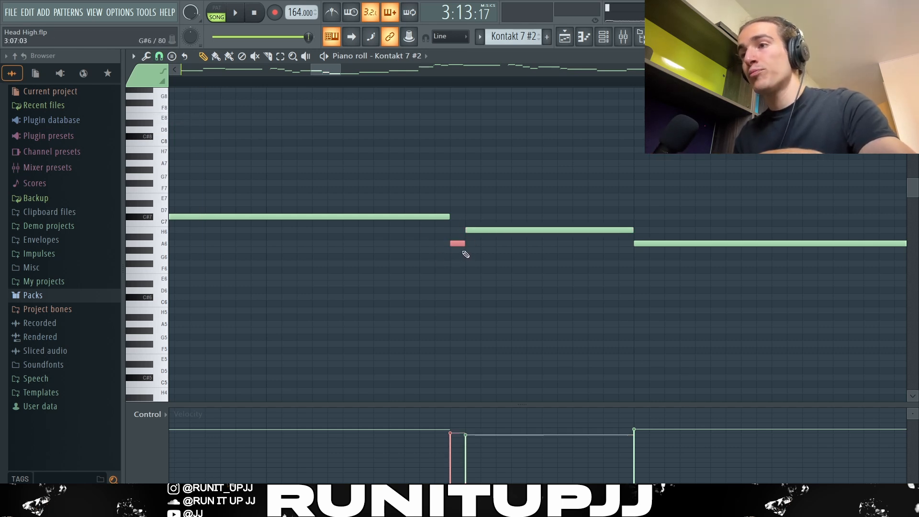
# Step: Select, group by group, the melody's grace notes and the notes they lead into in bars 3, 2, 5, 6 and 7
pyautogui.moveTo(479, 230); pyautogui.dragTo(459, 226)
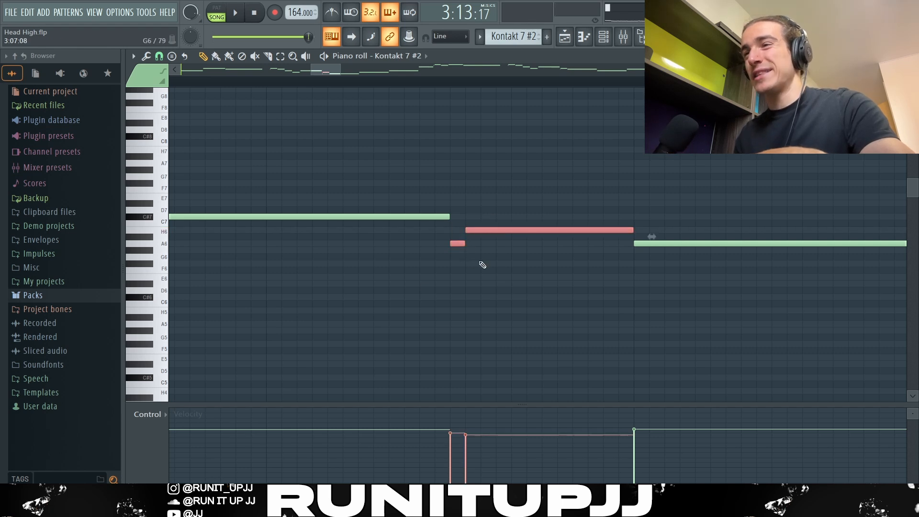
pyautogui.scroll(-8, 464, 273)
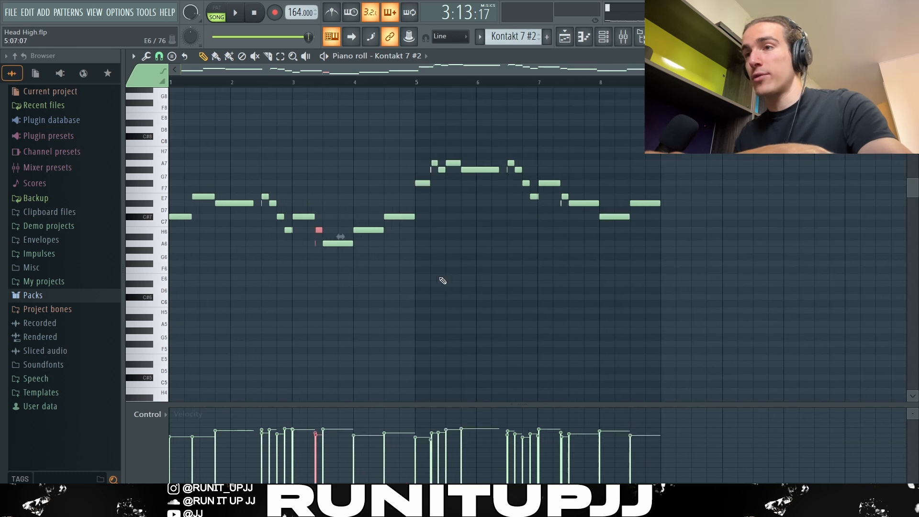
pyautogui.moveTo(260, 181); pyautogui.dragTo(264, 215)
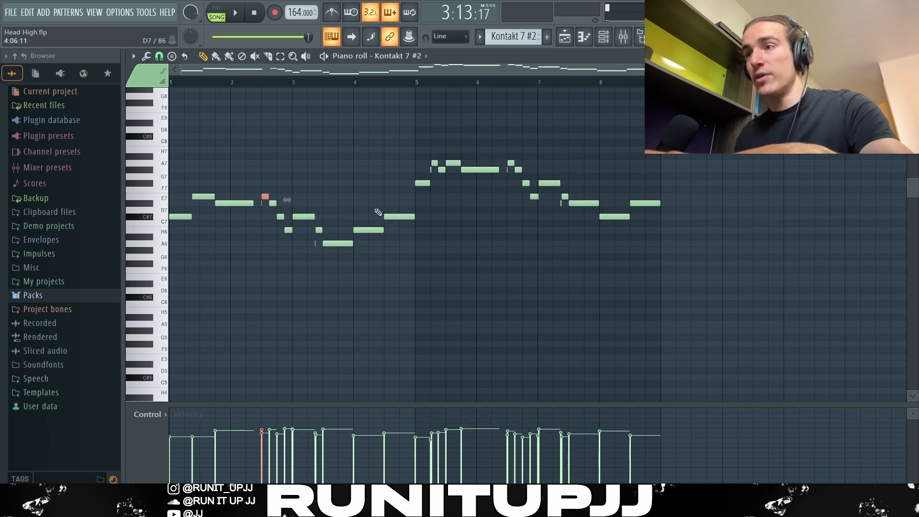
pyautogui.moveTo(418, 153); pyautogui.dragTo(435, 172)
pyautogui.moveTo(501, 154); pyautogui.dragTo(511, 183)
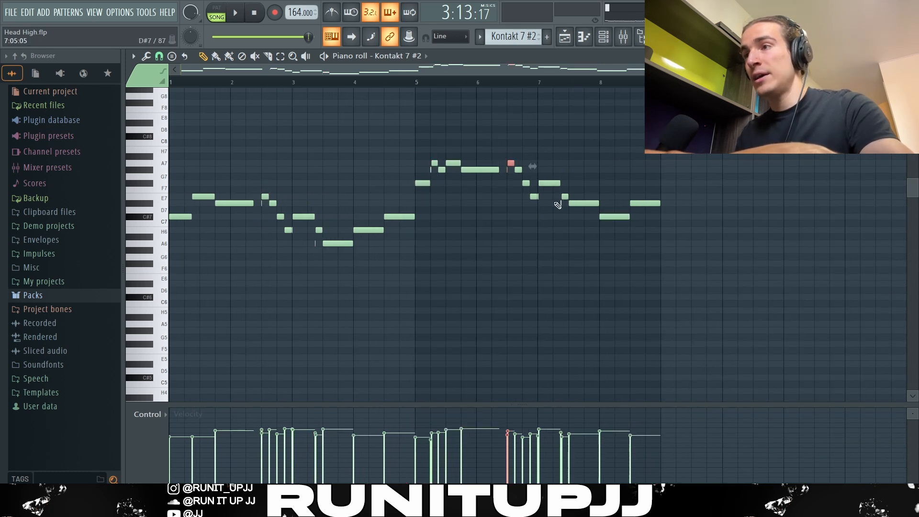
pyautogui.click(562, 196)
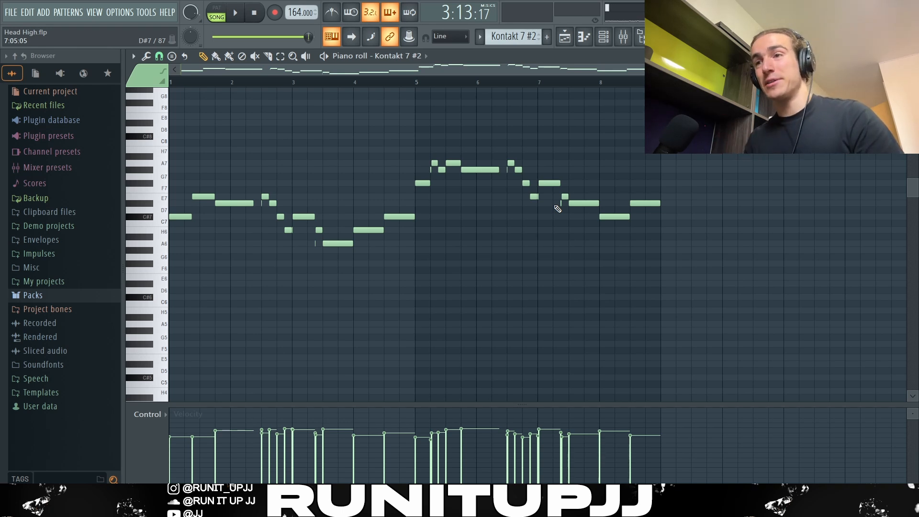
# Step: Play back the melody and inspect the low-cut filter in its Pro-Q 3 equalizer
pyautogui.press('space')
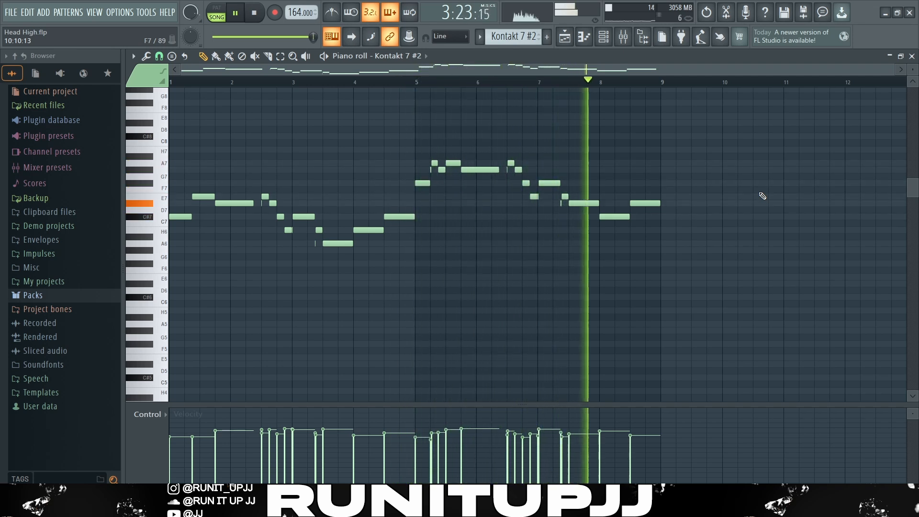
pyautogui.press('space')
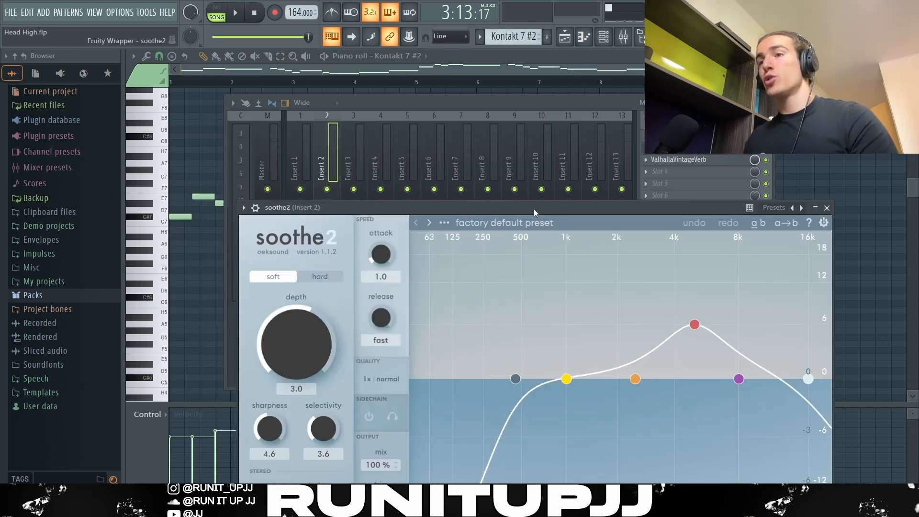
pyautogui.moveTo(533, 209); pyautogui.dragTo(463, 67)
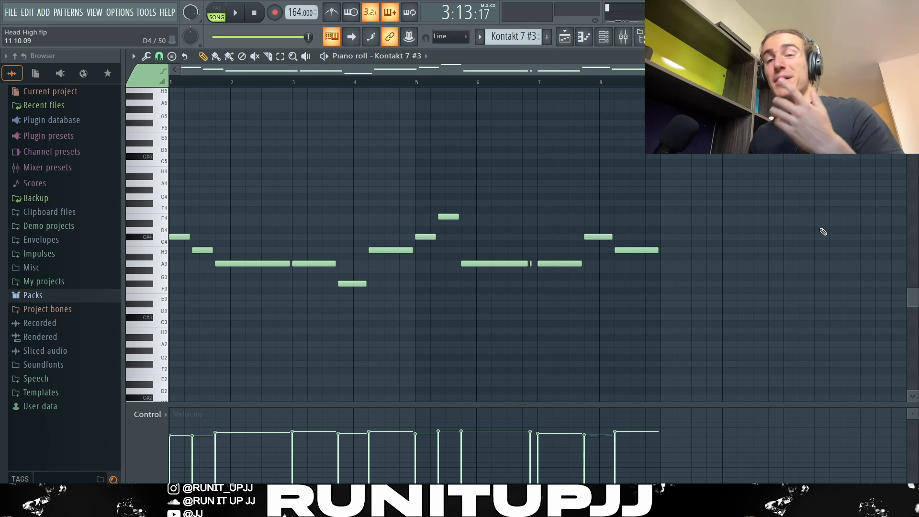
# Step: Set the snap to 1/2 step and select all the bass notes to examine the short gap between notes in bar 4
pyautogui.click(159, 56)
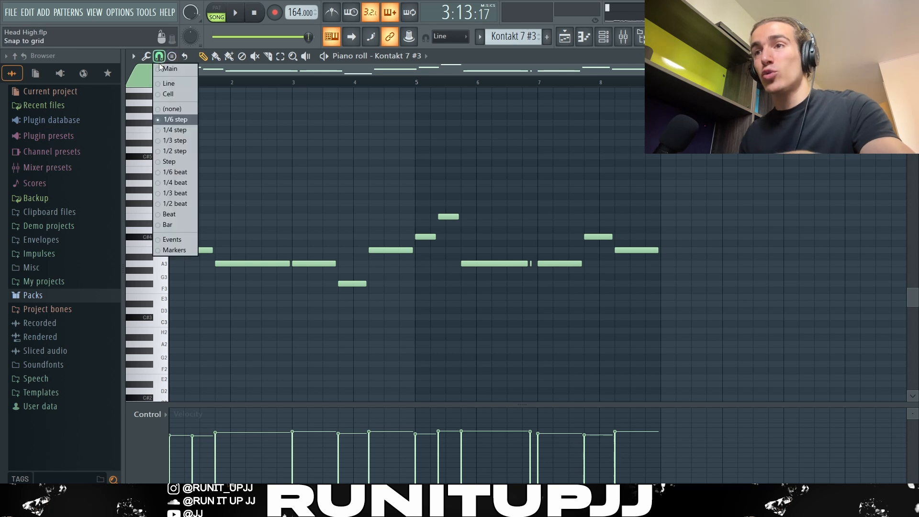
pyautogui.click(168, 151)
pyautogui.moveTo(769, 352); pyautogui.dragTo(208, 153)
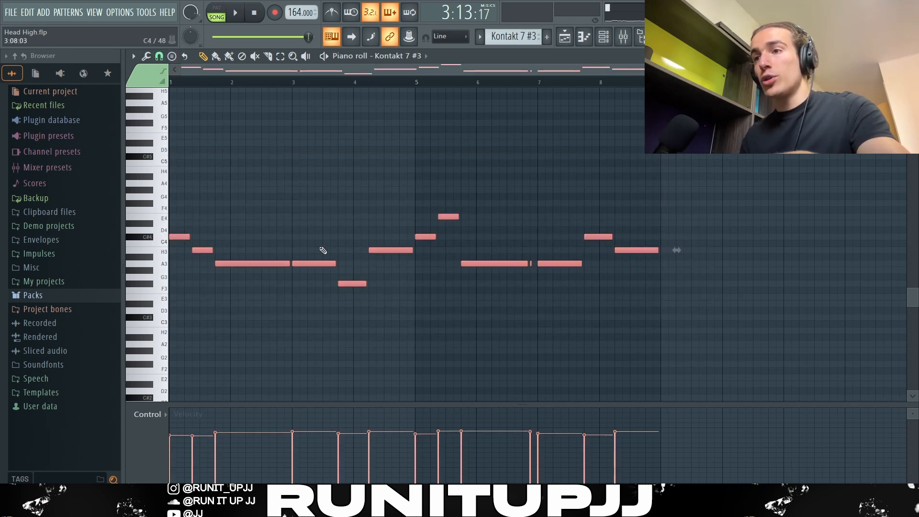
pyautogui.scroll(5, 335, 294)
pyautogui.scroll(3, 331, 300)
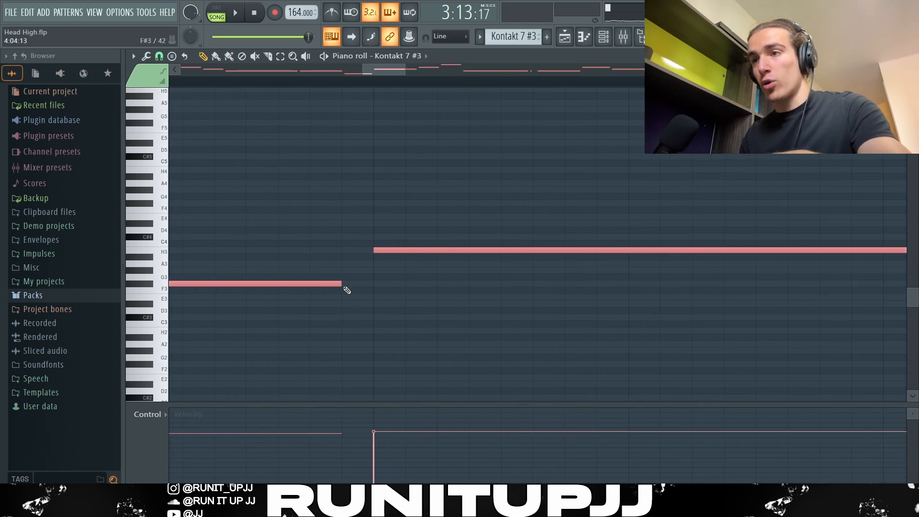
pyautogui.moveTo(342, 285)
pyautogui.mouseDown()
pyautogui.moveTo(370, 285)
pyautogui.moveTo(345, 287)
pyautogui.mouseUp()
pyautogui.scroll(-6, 354, 298)
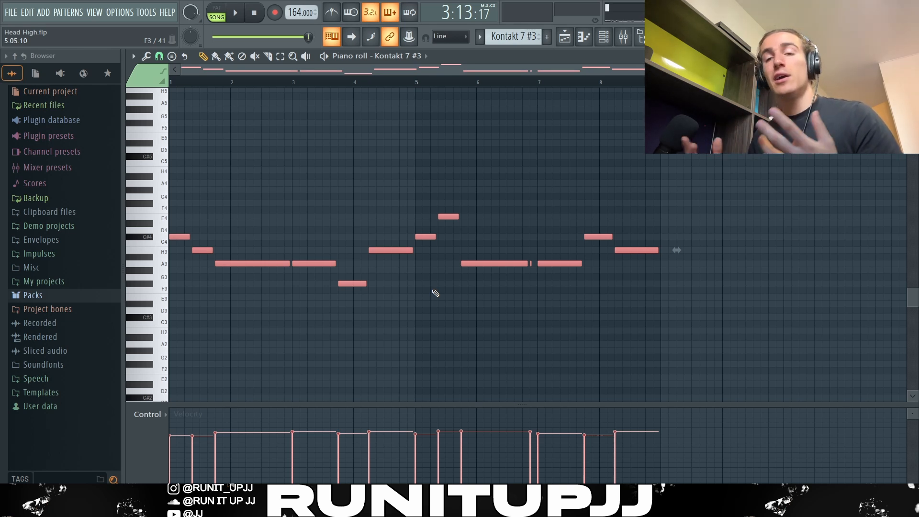
# Step: Deselect the bass notes and play back the eight-bar bass pattern
pyautogui.hotkey('ctrl', 'd')
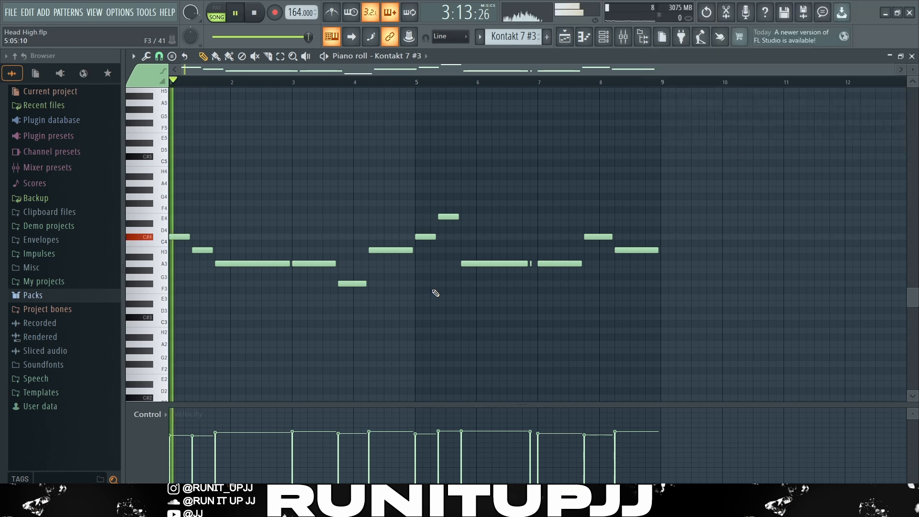
pyautogui.press('space')
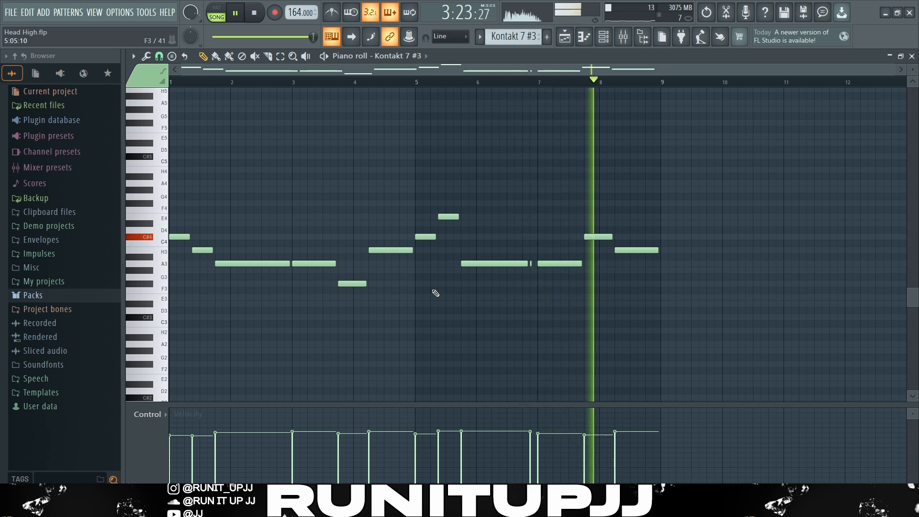
pyautogui.press('space')
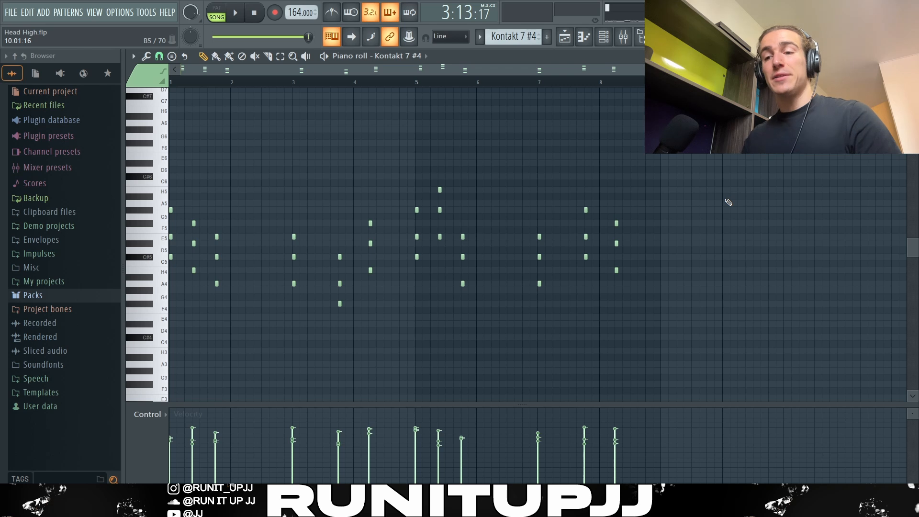
# Step: Inspect the Randomizer and ValhallaVintageVerb settings for the Kontakt 7 #4 chords, and play the four audio tracks together from bar 113
pyautogui.hotkey('alt', 'r')
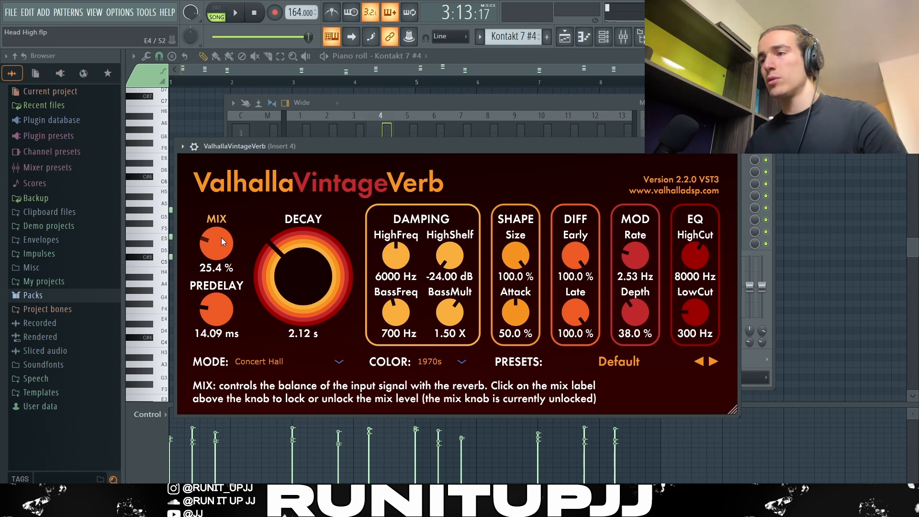
pyautogui.press('Escape')
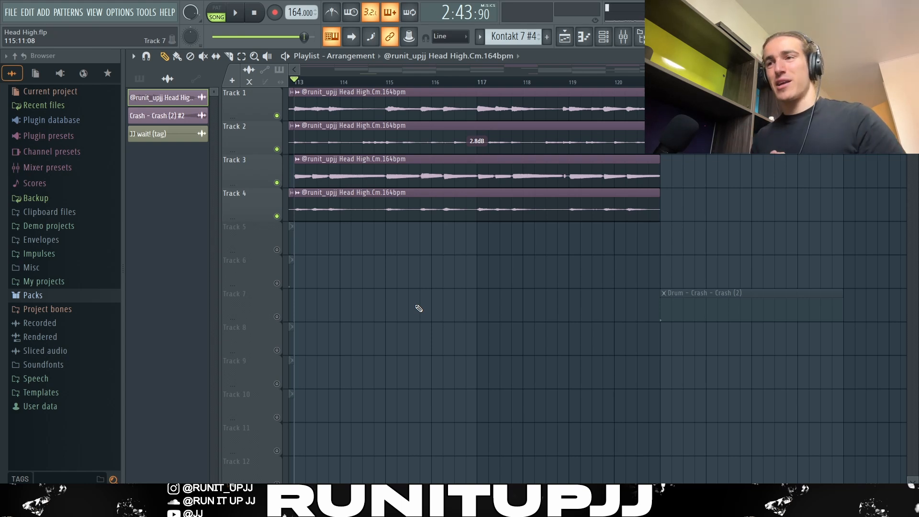
pyautogui.press('space')
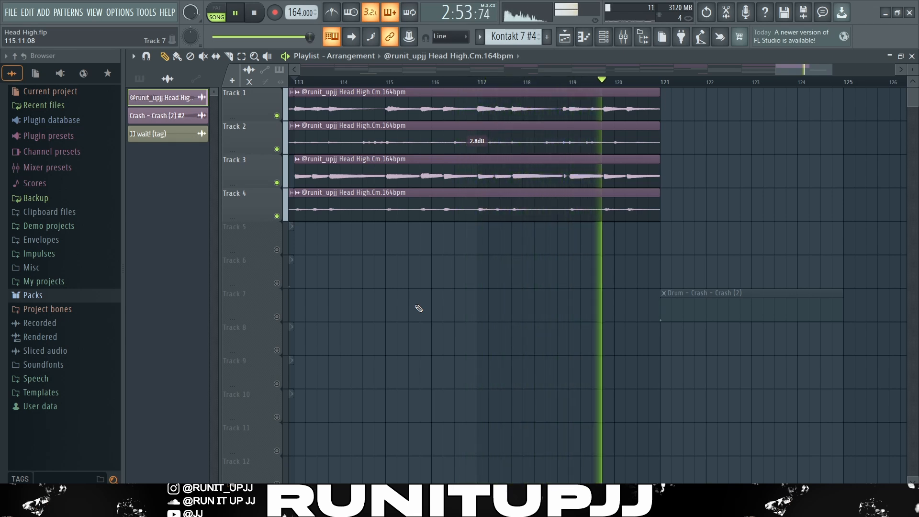
pyautogui.press('space')
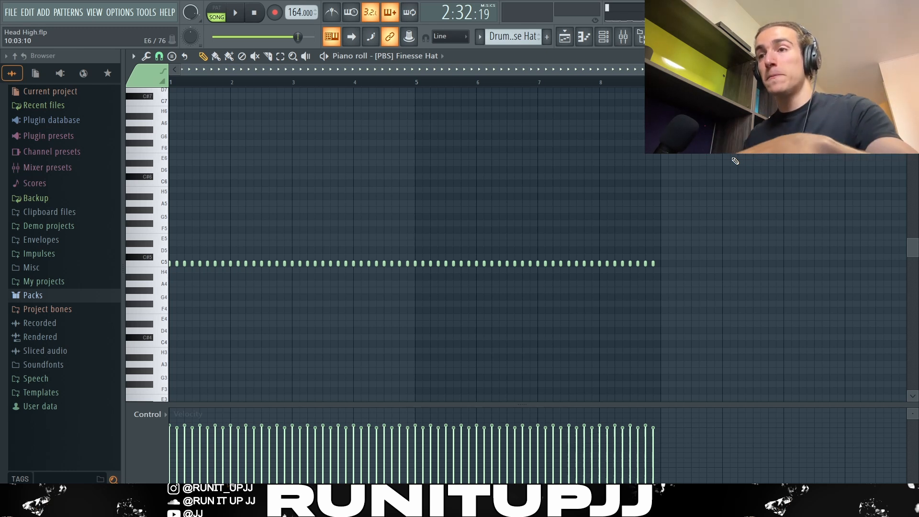
# Step: Delete the Finesse Hat notes so that only the first two in bar 1 are left
pyautogui.moveTo(749, 260); pyautogui.dragTo(175, 267)
pyautogui.press('Delete')
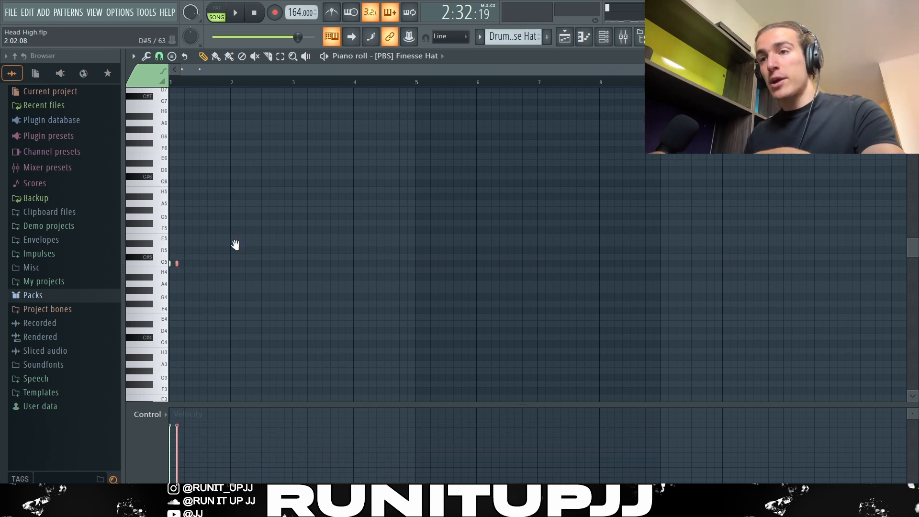
pyautogui.scroll(2, 237, 247)
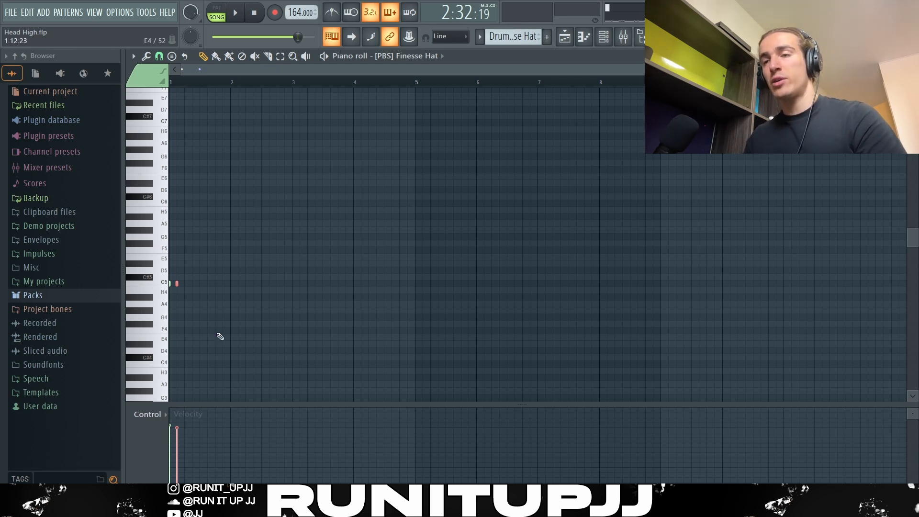
# Step: Duplicate the first two hi-hat notes repeatedly until they fill all eight bars, and play back the pattern
pyautogui.moveTo(184, 84); pyautogui.dragTo(171, 85)
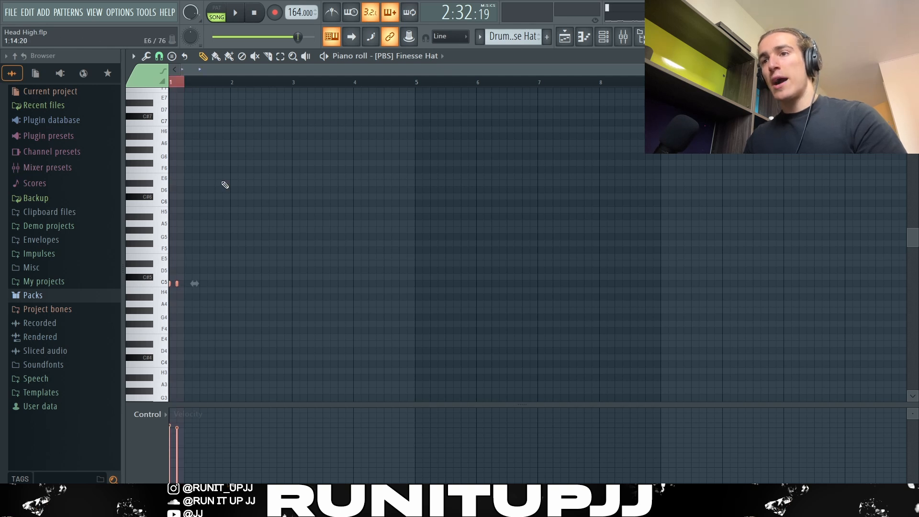
pyautogui.hotkey('ctrl', 'b')
pyautogui.hotkey('ctrl', 'b')
pyautogui.hotkey('ctrl', 'b')
pyautogui.hotkey('ctrl', 'b')
pyautogui.hotkey('ctrl', 'b')
pyautogui.hotkey('ctrl', 'b')
pyautogui.hotkey('ctrl', 'b')
pyautogui.hotkey('ctrl', 'b')
pyautogui.hotkey('ctrl', 'b')
pyautogui.hotkey('ctrl', 'b')
pyautogui.hotkey('ctrl', 'b')
pyautogui.hotkey('ctrl', 'b')
pyautogui.hotkey('ctrl', 'b')
pyautogui.hotkey('ctrl', 'b')
pyautogui.hotkey('ctrl', 'b')
pyautogui.hotkey('ctrl', 'b')
pyautogui.hotkey('ctrl', 'b')
pyautogui.hotkey('ctrl', 'b')
pyautogui.hotkey('ctrl', 'b')
pyautogui.hotkey('ctrl', 'b')
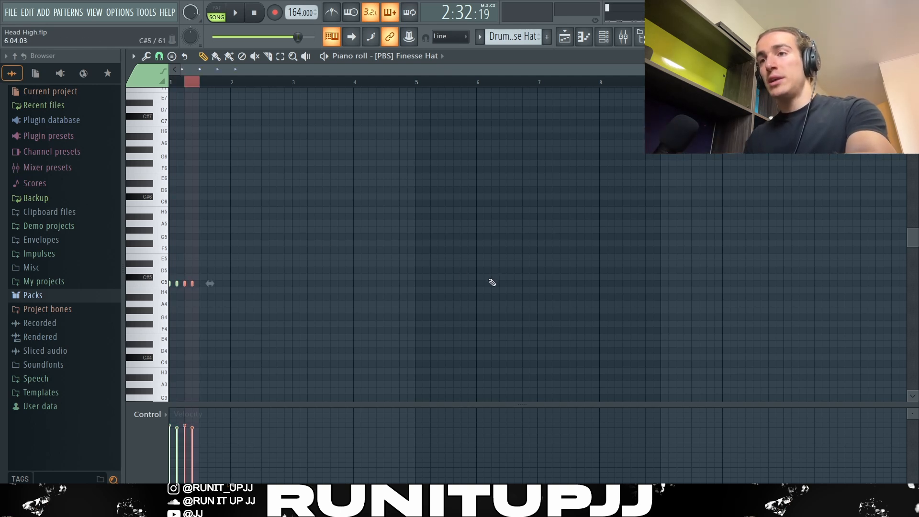
pyautogui.hotkey('ctrl', 'b')
pyautogui.hotkey('ctrl', 'b')
pyautogui.hotkey('ctrl', 'b')
pyautogui.hotkey('ctrl', 'b')
pyautogui.hotkey('ctrl', 'b')
pyautogui.hotkey('ctrl', 'b')
pyautogui.hotkey('ctrl', 'b')
pyautogui.hotkey('ctrl', 'b')
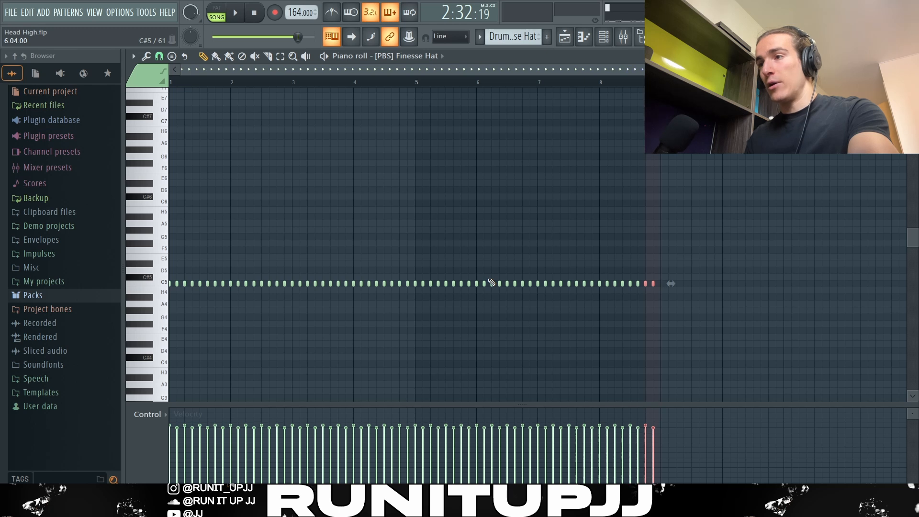
pyautogui.hotkey('ctrl', 'd')
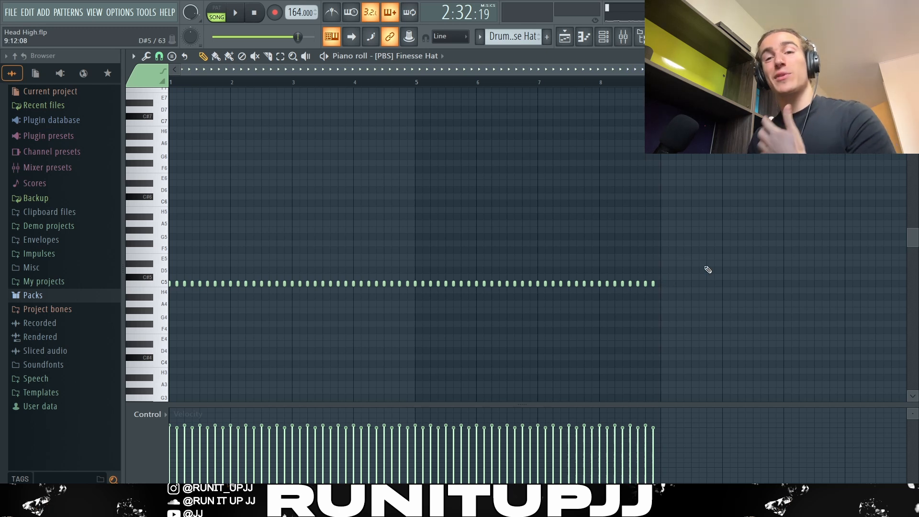
pyautogui.press('space')
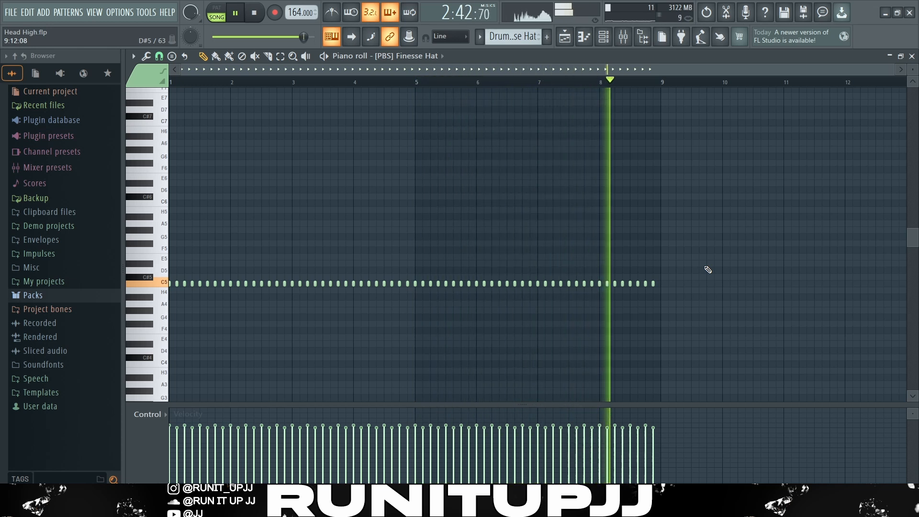
pyautogui.press('space')
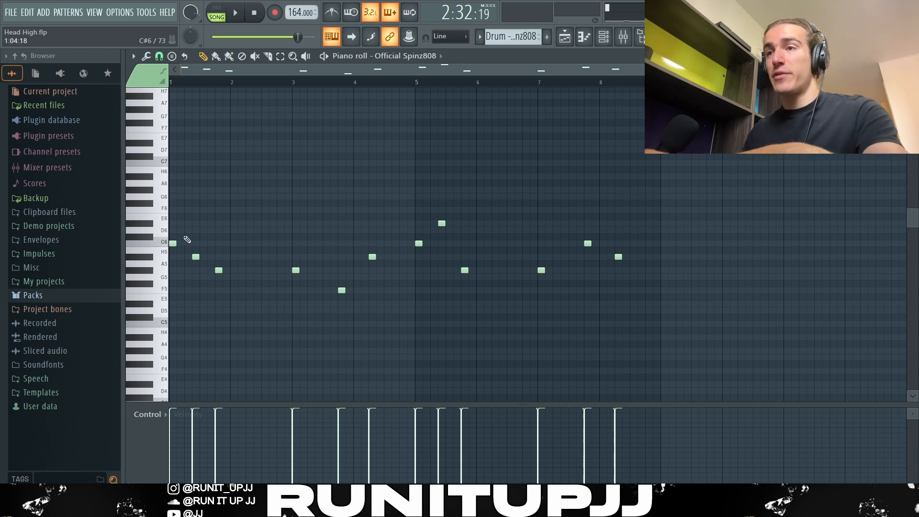
# Step: Pick out individual Official Spinz808 notes one after another in bars 1, 5 and 7 to examine their pitches and placement
pyautogui.moveTo(178, 254); pyautogui.dragTo(185, 276)
pyautogui.moveTo(186, 234)
pyautogui.mouseDown()
pyautogui.moveTo(171, 260)
pyautogui.moveTo(196, 250)
pyautogui.moveTo(193, 264)
pyautogui.moveTo(256, 280)
pyautogui.mouseUp()
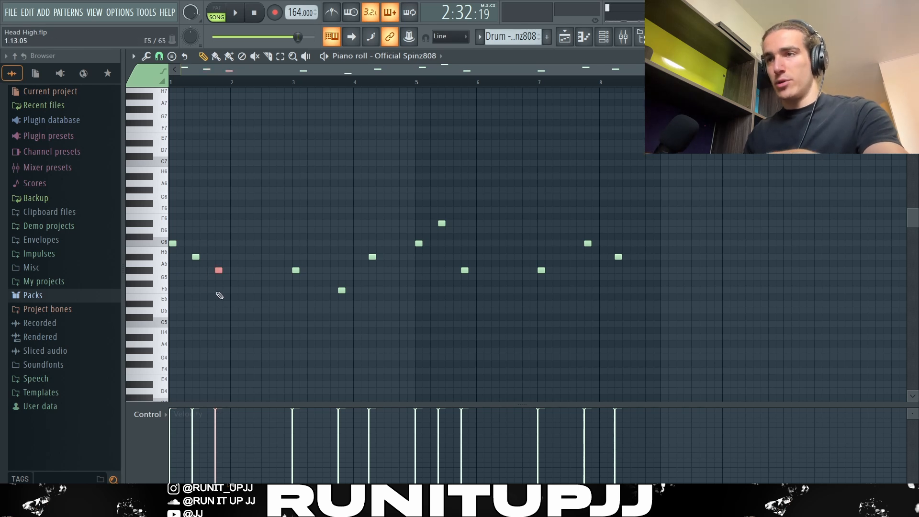
pyautogui.keyDown('ctrl'); pyautogui.click(252, 292); pyautogui.keyUp('ctrl')
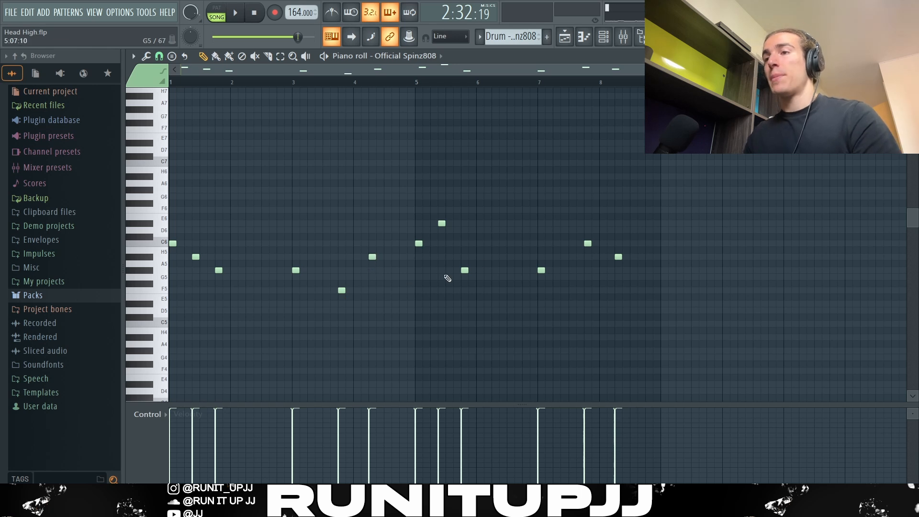
pyautogui.keyDown('ctrl'); pyautogui.click(439, 224); pyautogui.keyUp('ctrl')
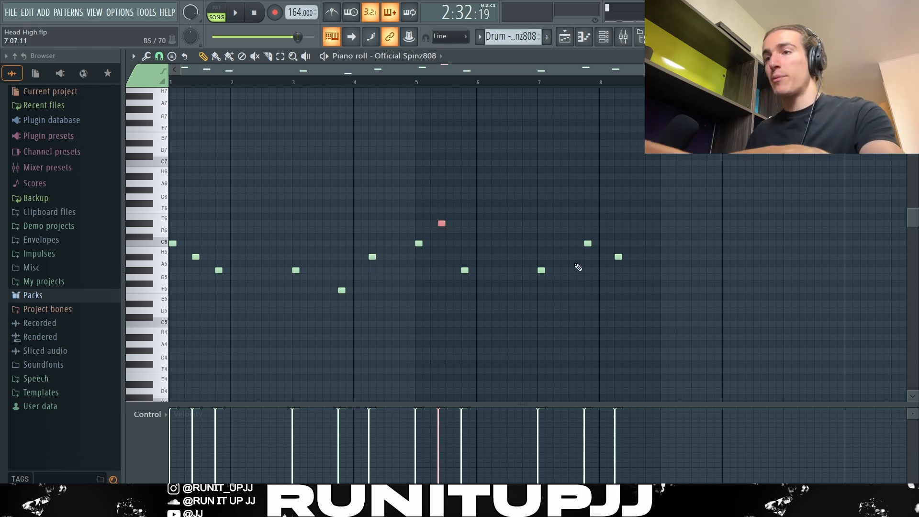
pyautogui.keyDown('ctrl'); pyautogui.click(586, 243); pyautogui.keyUp('ctrl')
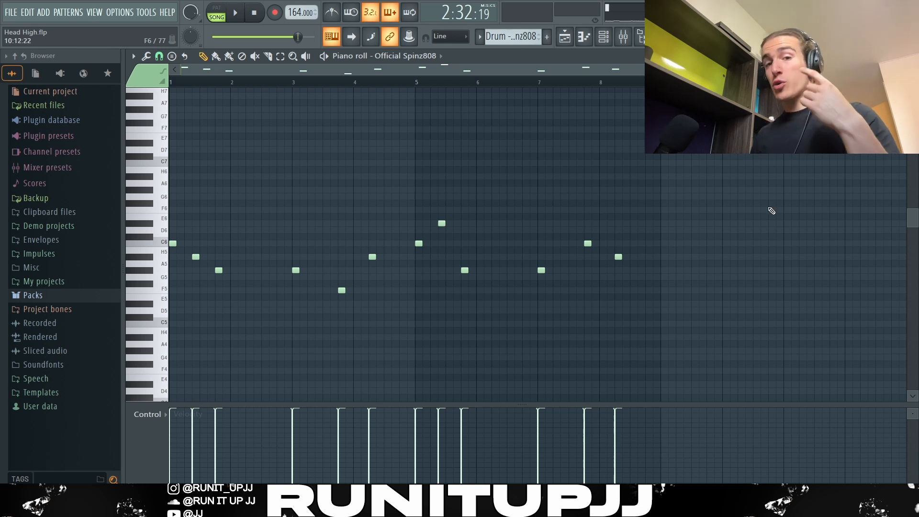
# Step: Select all the 808 notes to review the whole pattern, clear the selection and play it back
pyautogui.hotkey('ctrl', 'a')
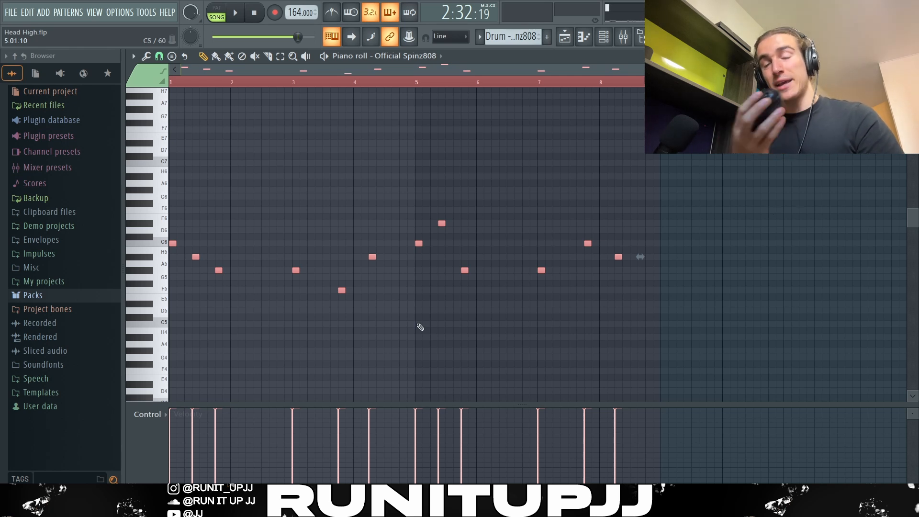
pyautogui.moveTo(399, 307); pyautogui.dragTo(410, 291)
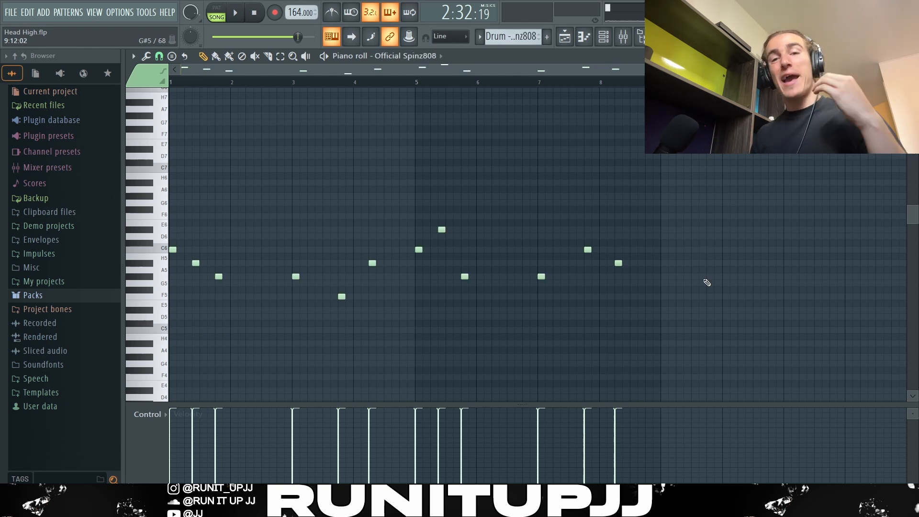
pyautogui.press('space')
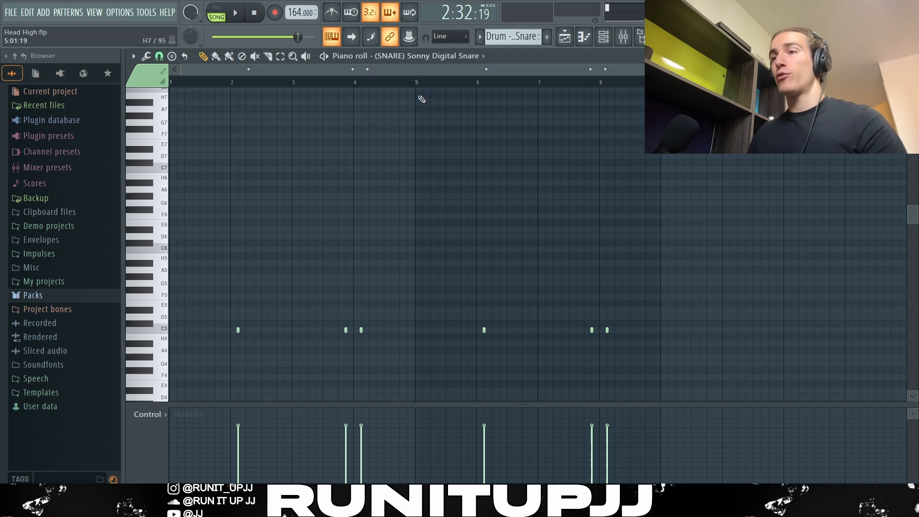
# Step: Select the first four bars of the Sonny Digital Snare pattern, and then individual hits within them, to examine their placement
pyautogui.moveTo(416, 85); pyautogui.dragTo(170, 85)
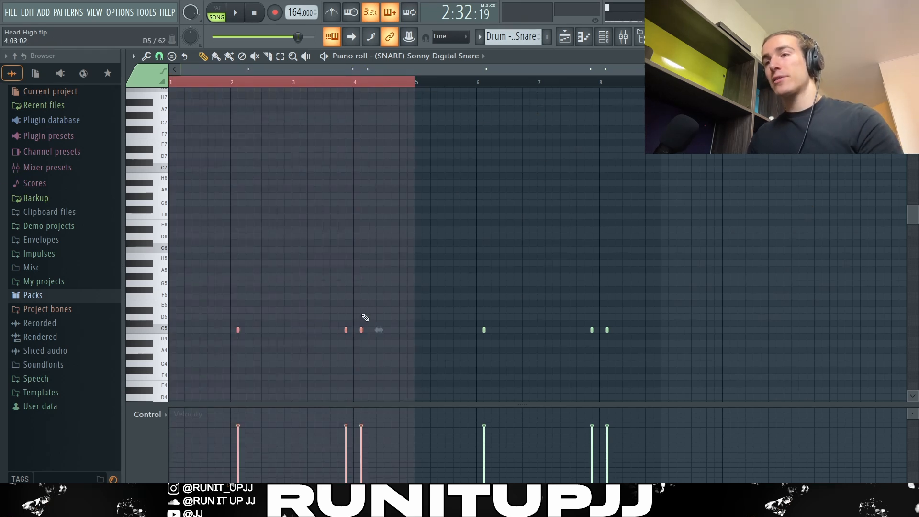
pyautogui.moveTo(263, 332); pyautogui.dragTo(201, 342)
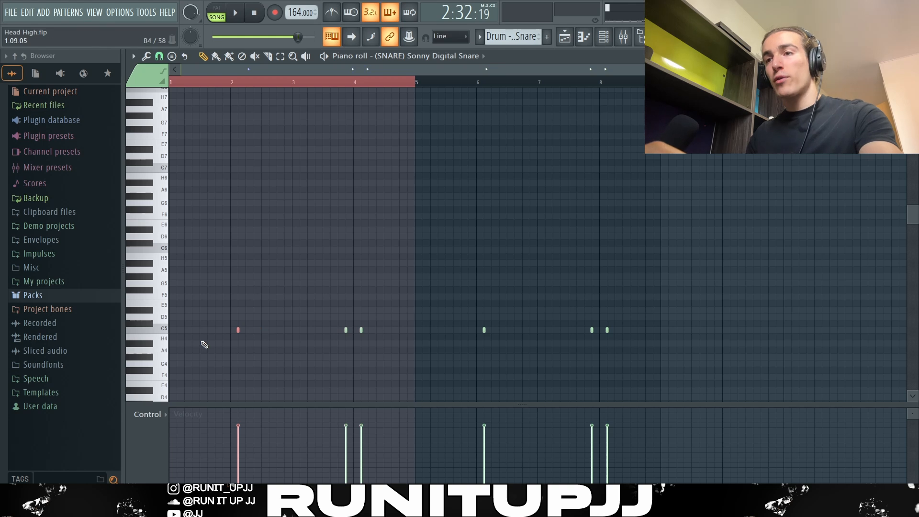
pyautogui.click(346, 330)
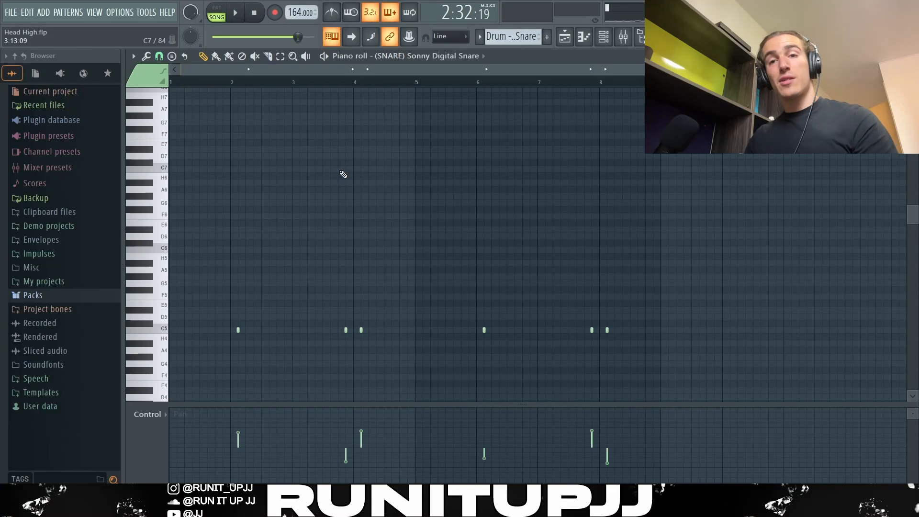
# Step: Show the note pan values in the snare's control lane to examine how the individual hits are panned
pyautogui.click(146, 415)
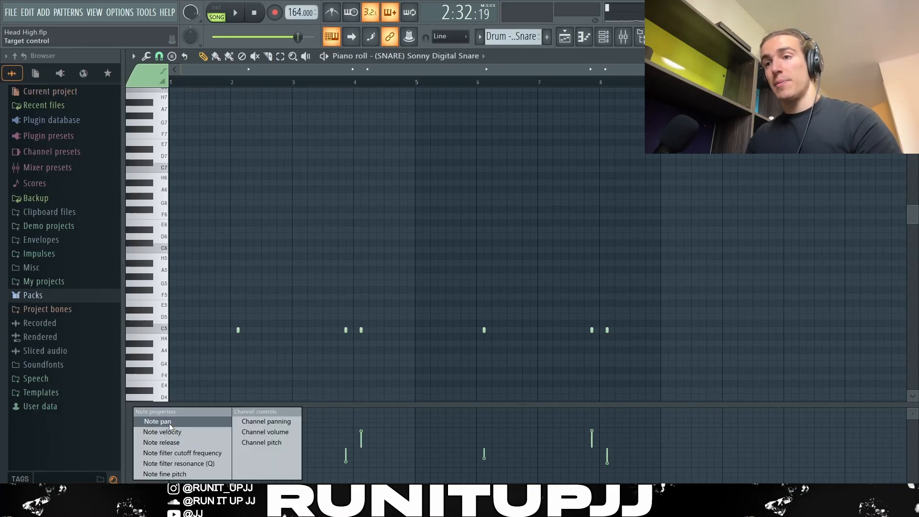
pyautogui.click(168, 423)
pyautogui.moveTo(240, 430)
pyautogui.mouseDown()
pyautogui.moveTo(242, 455)
pyautogui.moveTo(240, 437)
pyautogui.moveTo(251, 433)
pyautogui.mouseUp()
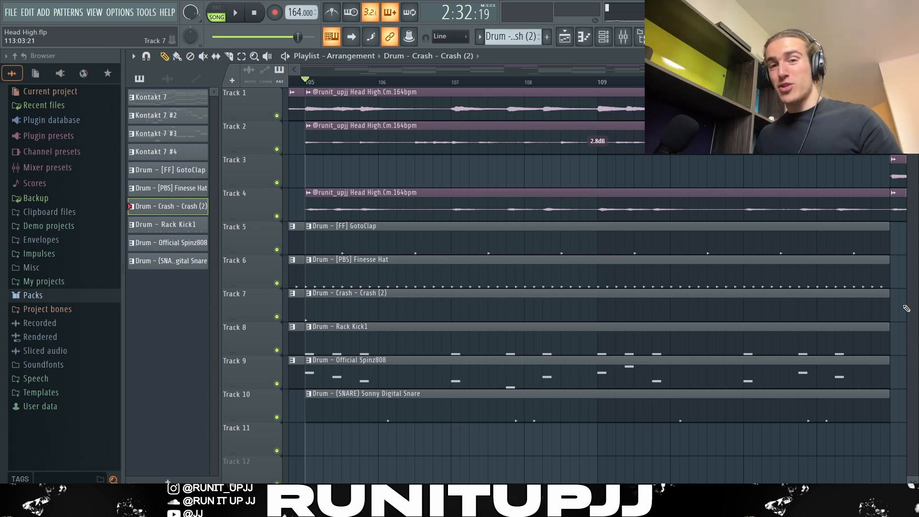
# Step: Play back the arrangement from bar 105 with all drums and melodies, then stop playback
pyautogui.press('space')
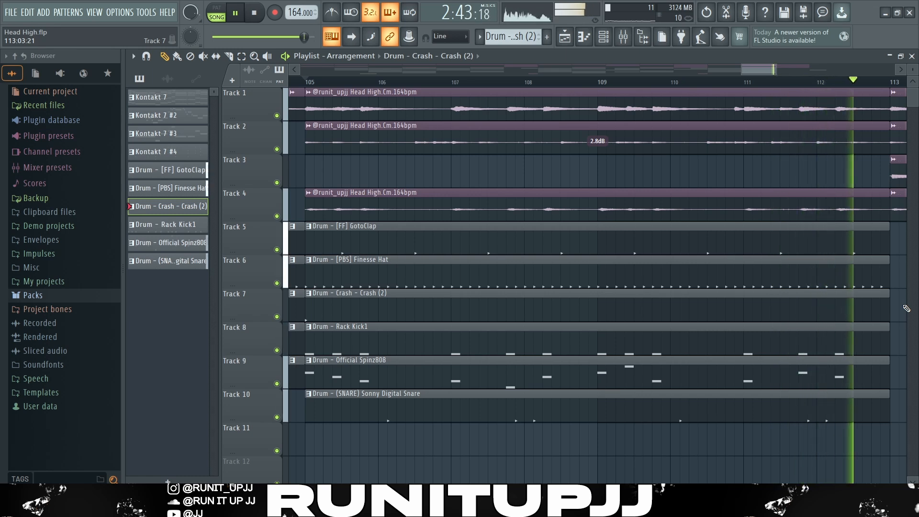
pyautogui.press('space')
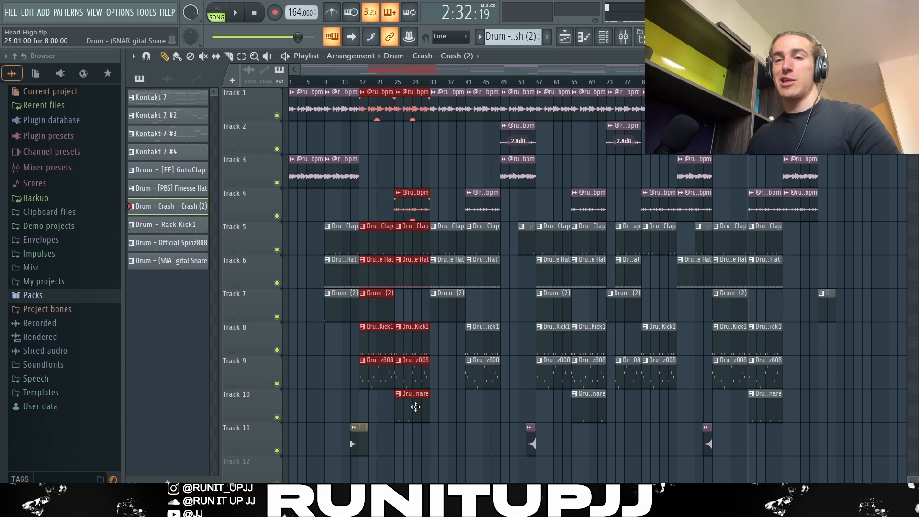
# Step: Switch Reverse off and back on for the Track 11 crash clip before bar 57, and play back the transition from bar 53
pyautogui.scroll(4, 410, 144)
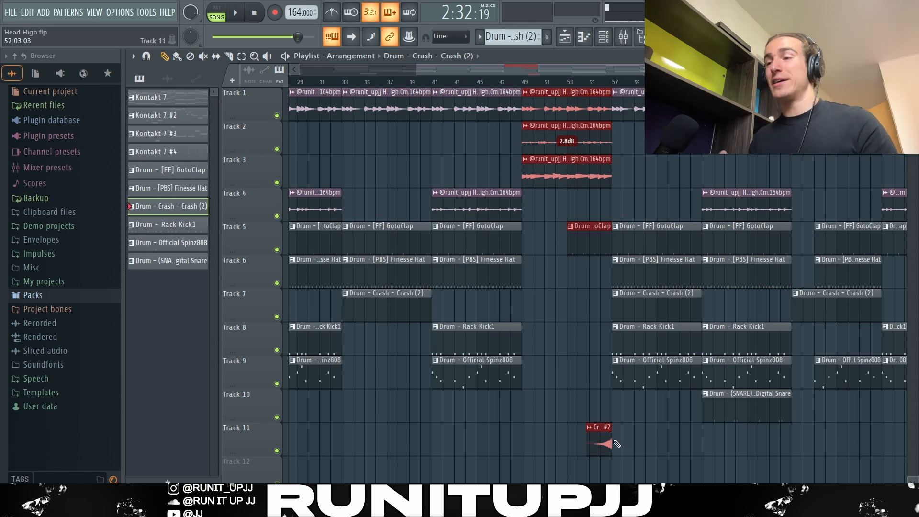
pyautogui.doubleClick(595, 430)
pyautogui.click(371, 299)
pyautogui.click(372, 300)
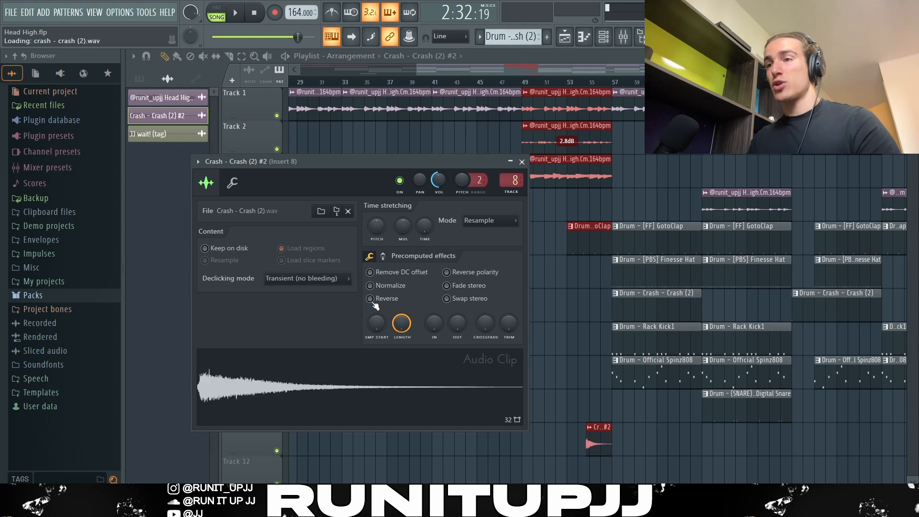
pyautogui.click(372, 301)
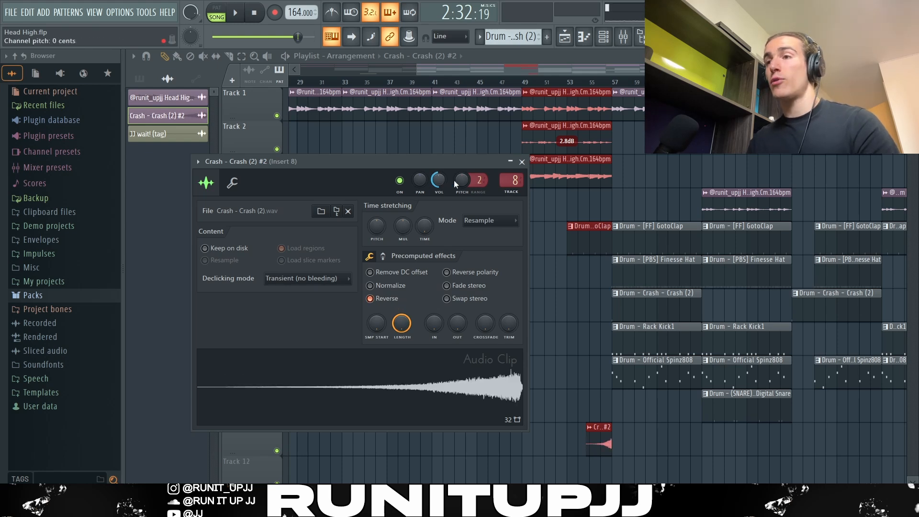
pyautogui.click(521, 162)
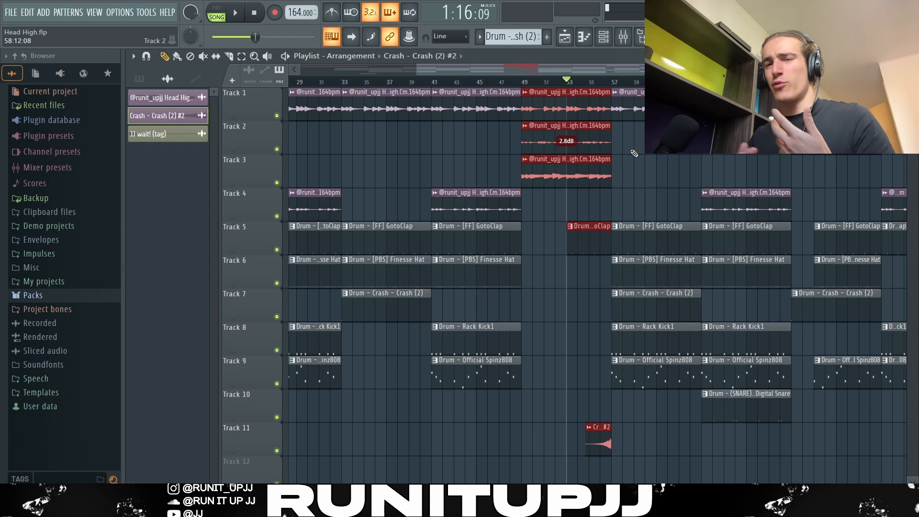
pyautogui.press('space')
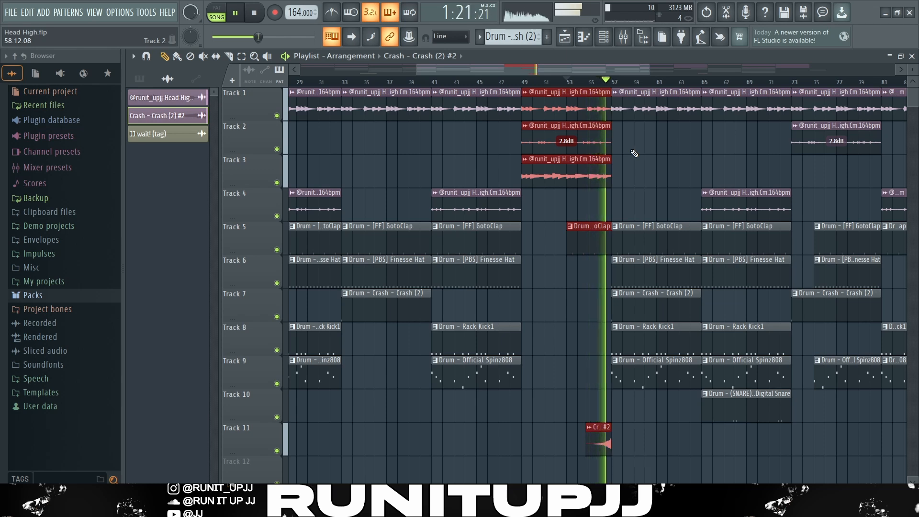
pyautogui.press('space')
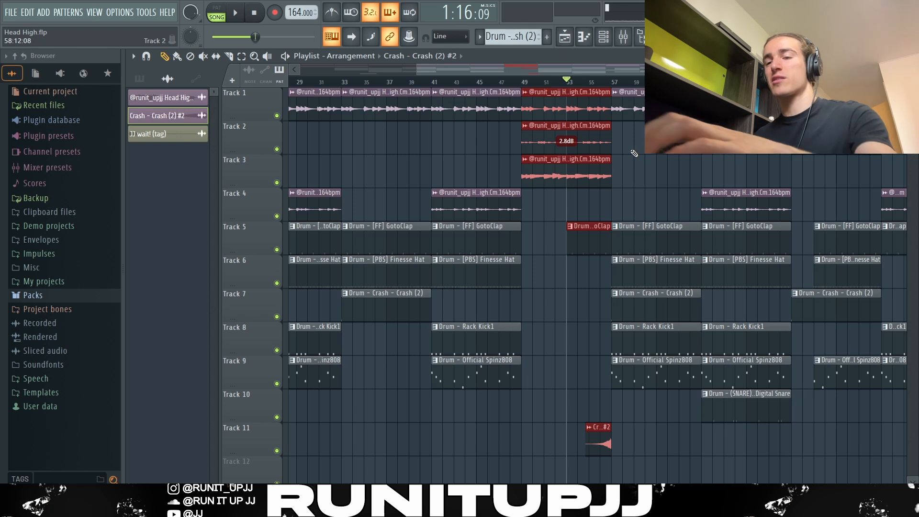
# Step: Select the clips in bars 9–32, 57–72 and 73–96 in turn to review the song's sections, then clear the selection
pyautogui.scroll(-4, 551, 455)
pyautogui.moveTo(431, 415); pyautogui.dragTo(324, 89)
pyautogui.moveTo(590, 441); pyautogui.dragTo(560, 109)
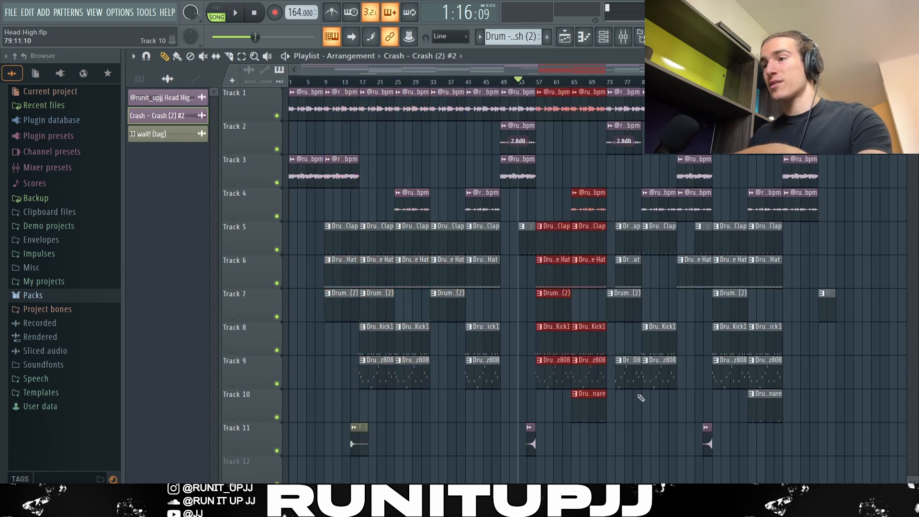
pyautogui.moveTo(690, 408); pyautogui.dragTo(622, 117)
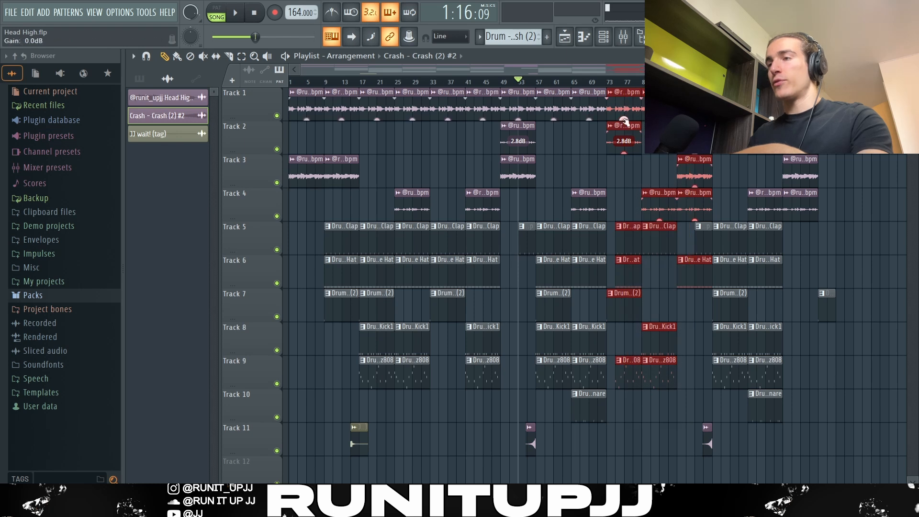
pyautogui.keyDown('ctrl'); pyautogui.click(664, 159); pyautogui.keyUp('ctrl')
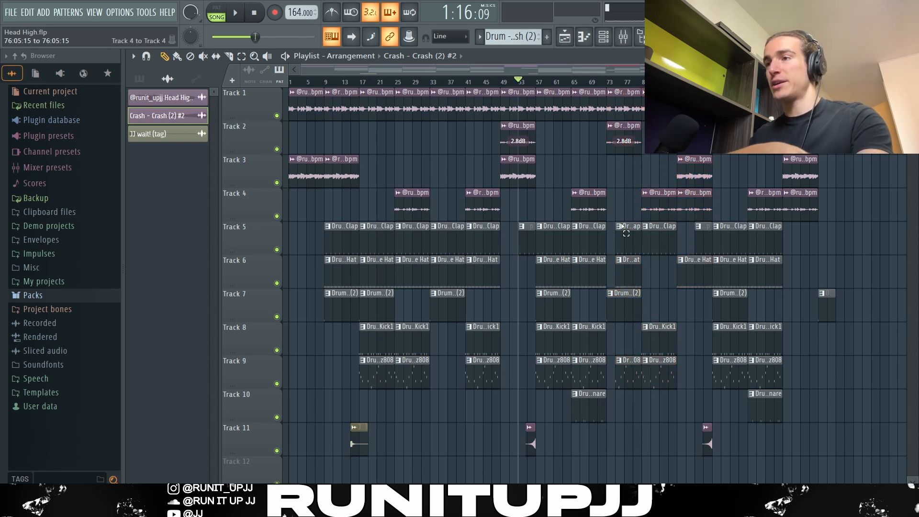
# Step: Examine which melody and drum clips drop out and return across bars 73–96 by selecting parts of that section
pyautogui.moveTo(622, 189); pyautogui.dragTo(622, 286)
pyautogui.scroll(5, 619, 240)
pyautogui.scroll(-4, 630, 234)
pyautogui.moveTo(662, 169); pyautogui.dragTo(669, 413)
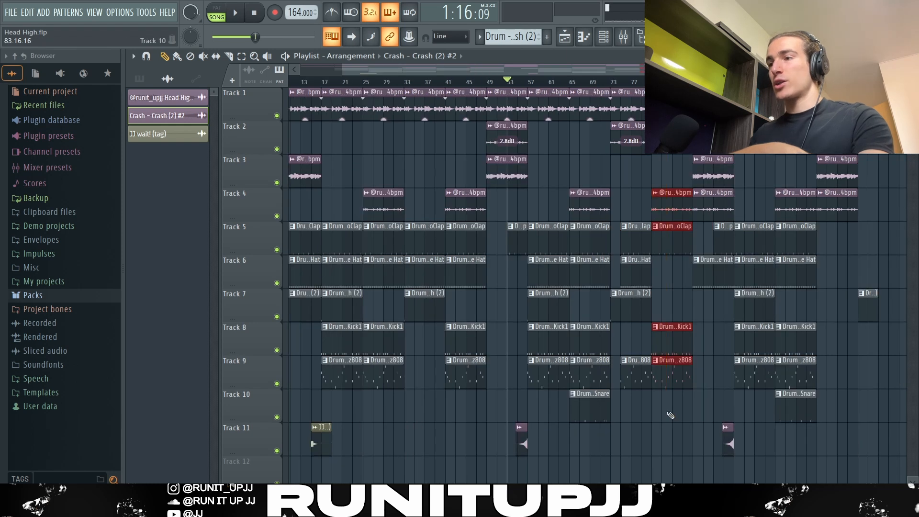
pyautogui.keyDown('ctrl'); pyautogui.click(711, 336); pyautogui.keyUp('ctrl')
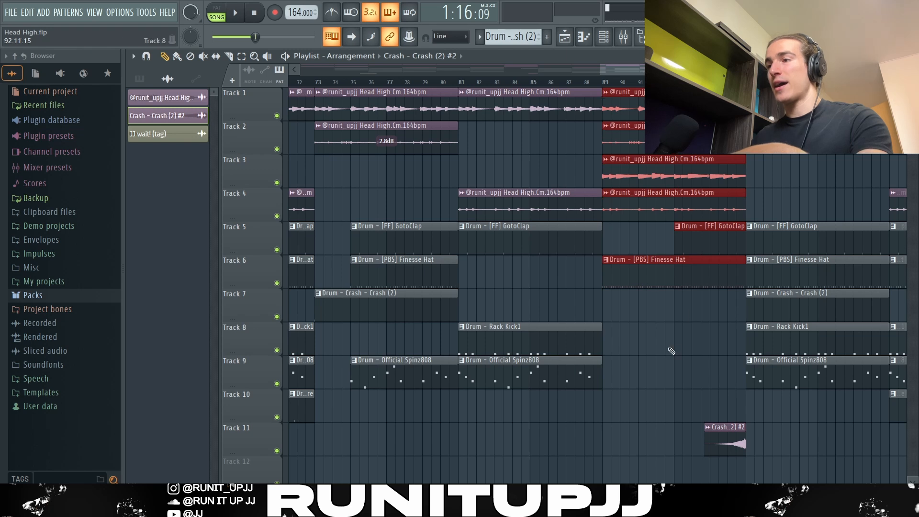
# Step: Select the clips in bars 97–112 and then the outro clips from bar 113 to review the ending, and clear the selection
pyautogui.moveTo(773, 184); pyautogui.dragTo(719, 457)
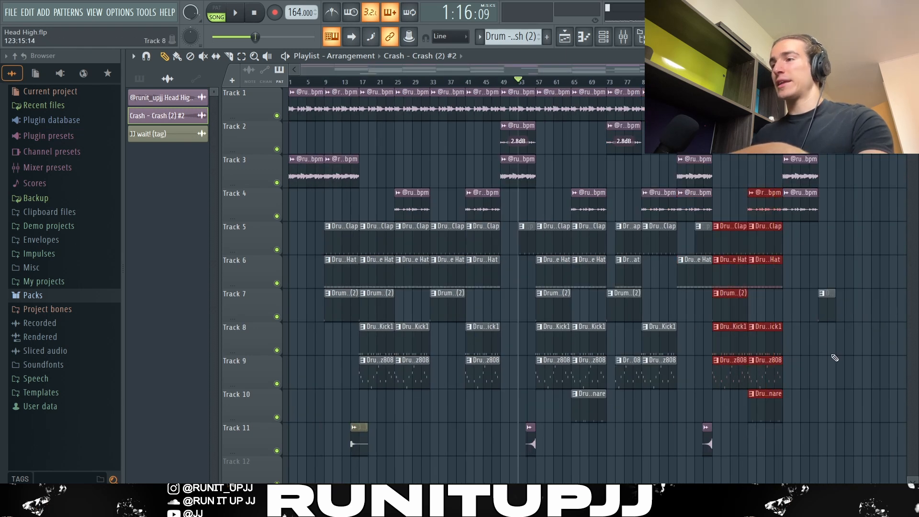
pyautogui.moveTo(834, 358); pyautogui.dragTo(785, 161)
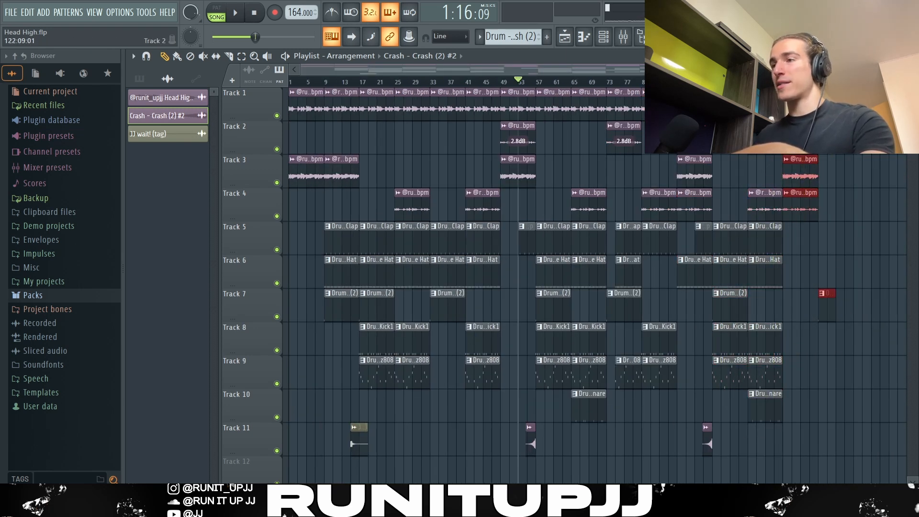
pyautogui.click(833, 323)
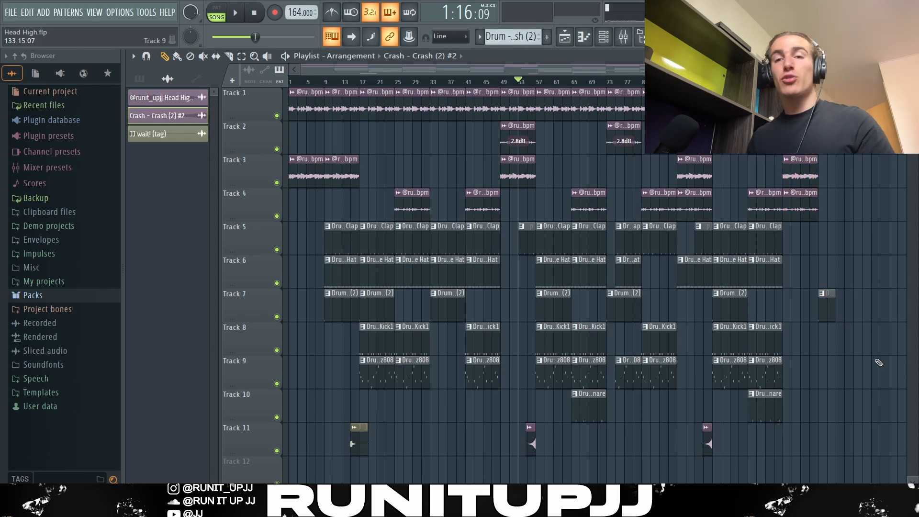